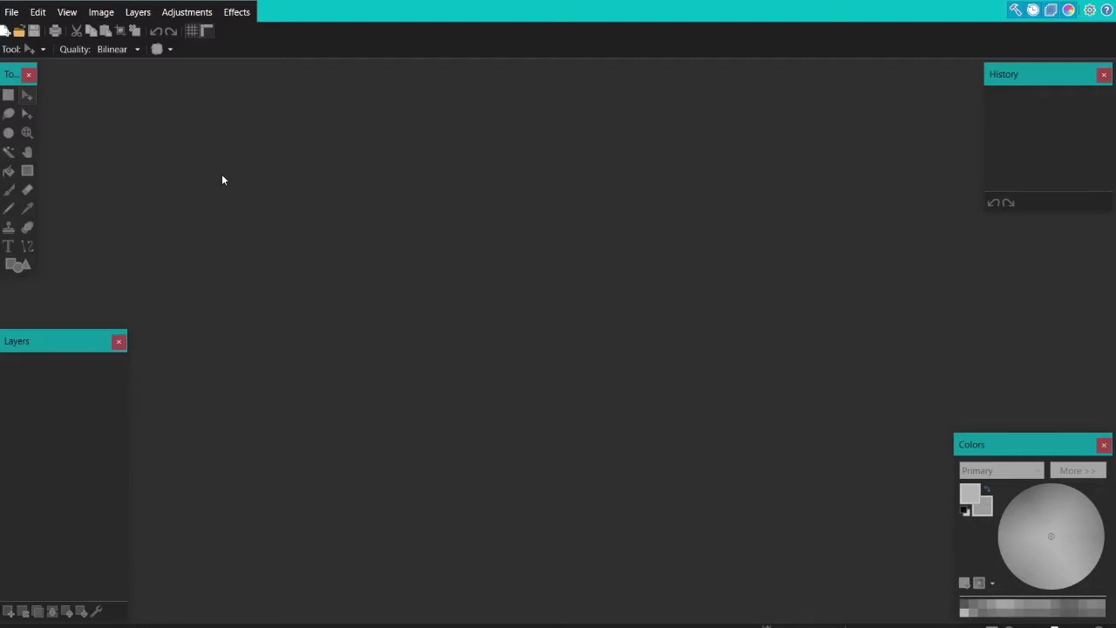
Start a new image, bringing up the New image dialog at 1280 × 720 pixels
key("ctrl+n")
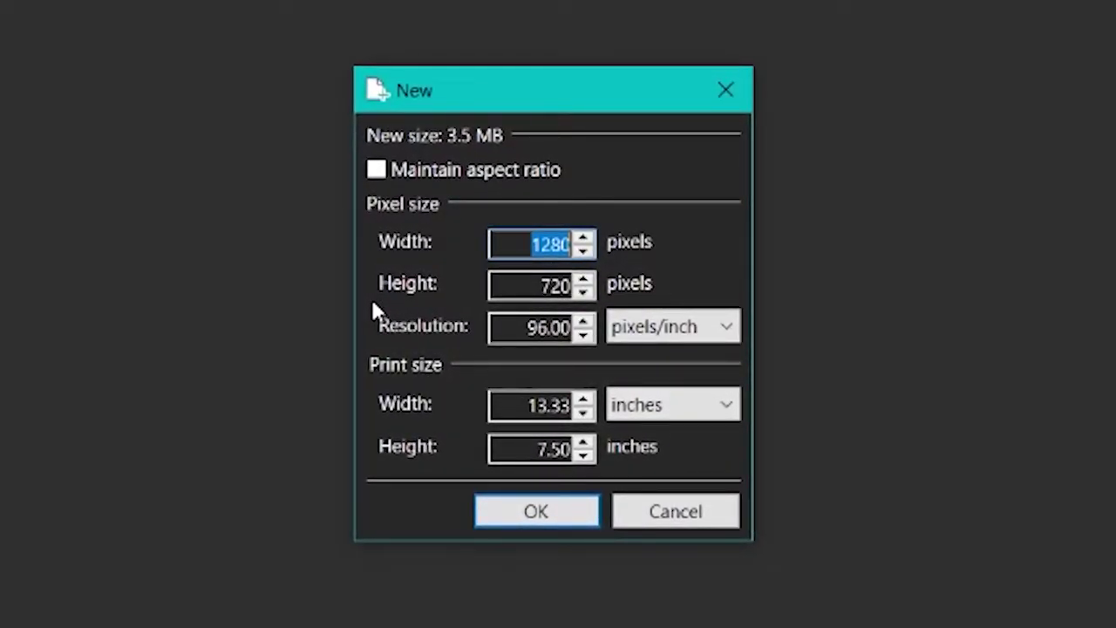
Try out image sizes such as 1920 × 1080 and 512 × 512 in the New image dialog
type("1920")
key("Tab")
key("BackSpace")
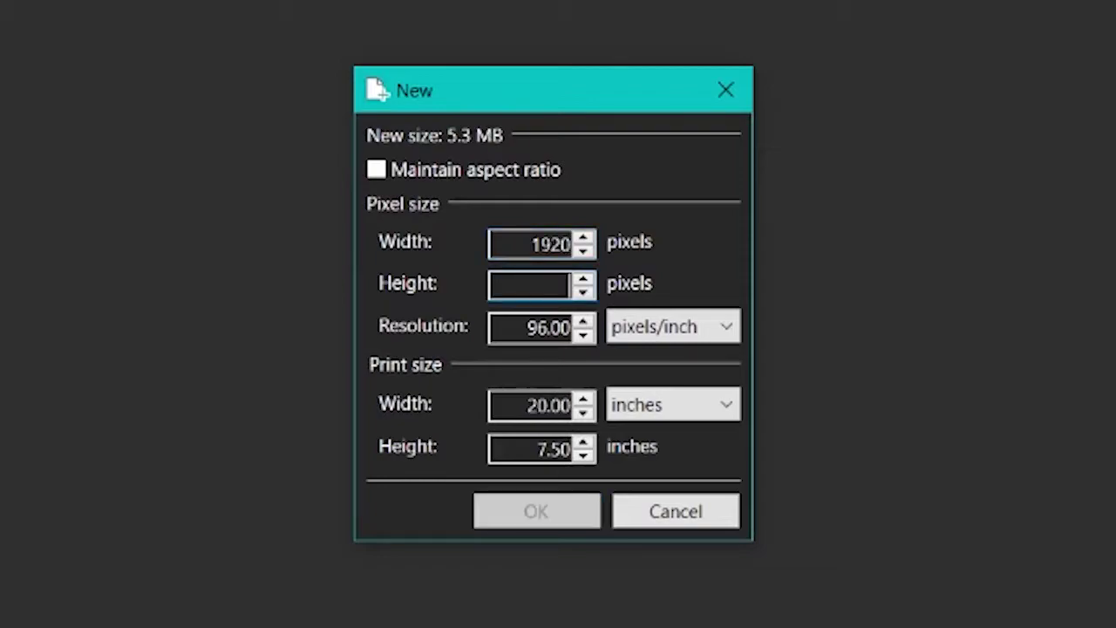
double_click(538, 246)
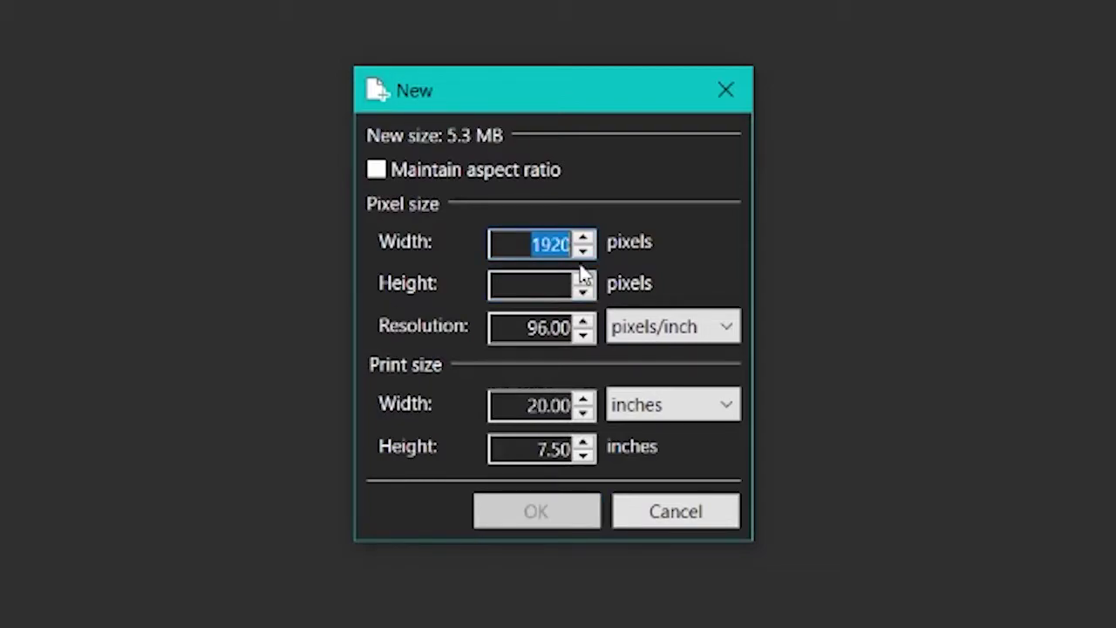
type("512")
key("Tab")
type("45")
key("BackSpace")
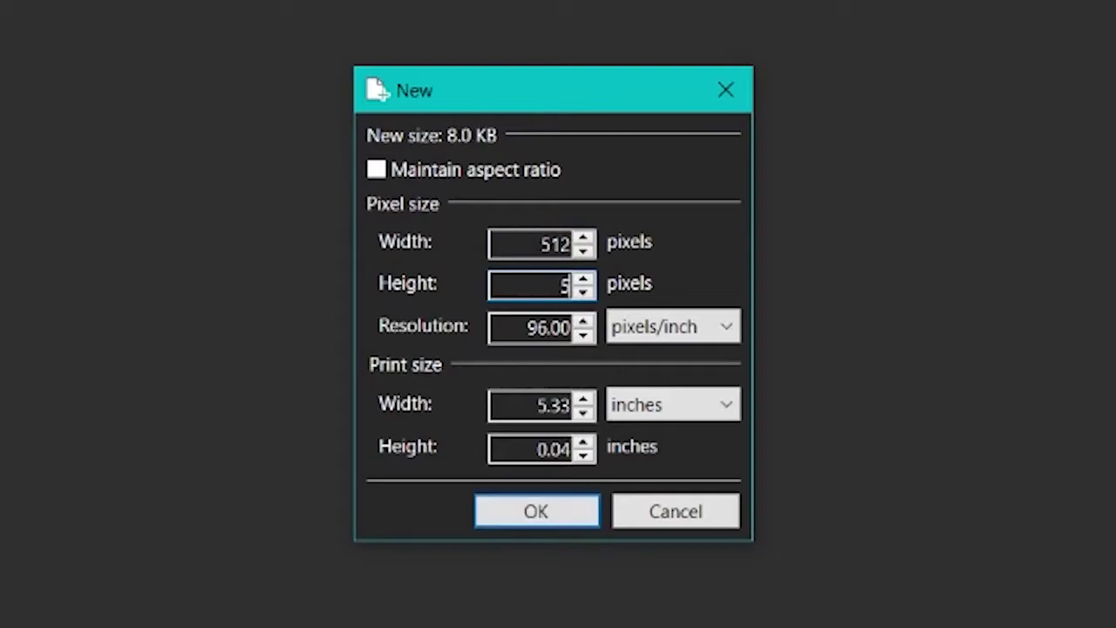
key("BackSpace")
type("512")
double_click(516, 246)
type("1920")
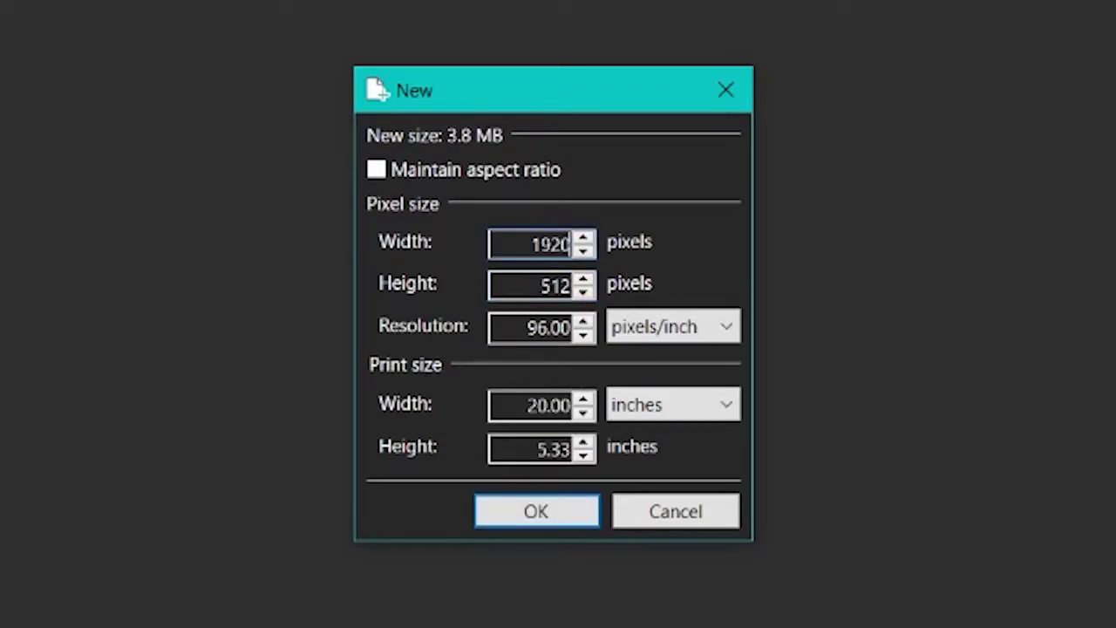
key("Tab")
type("128")
key("BackSpace")
type("0")
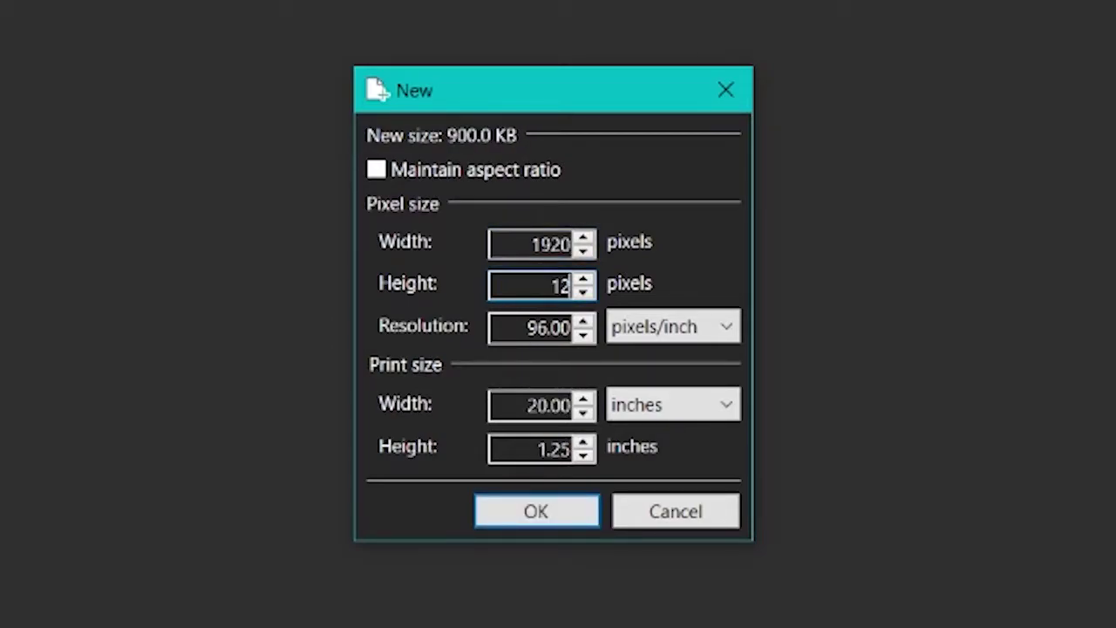
key("BackSpace")
key("BackSpace")
type("080")
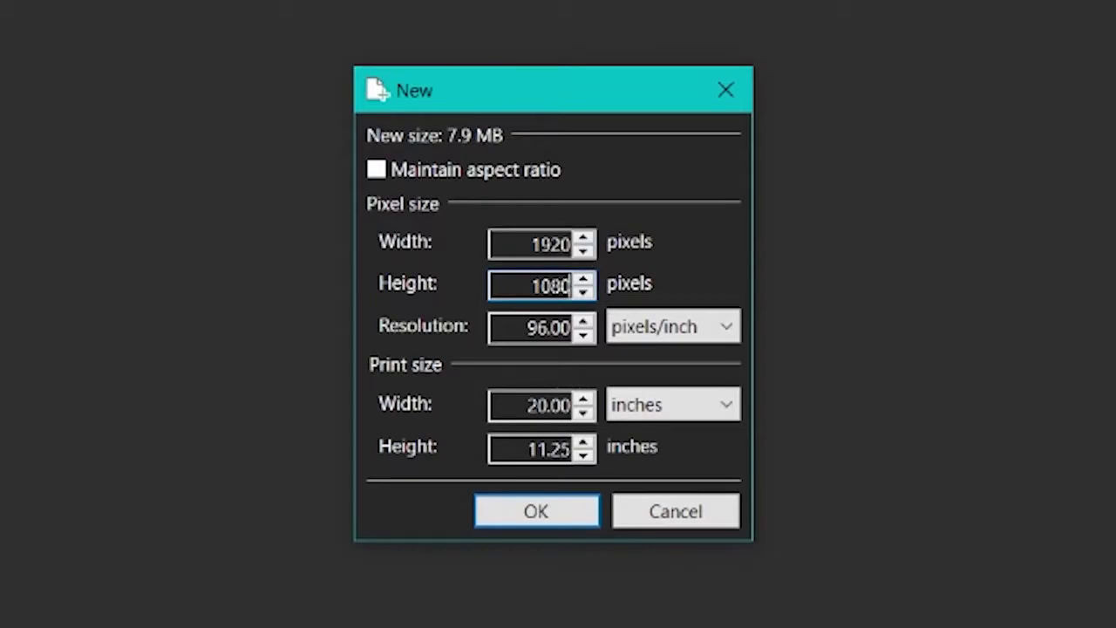
Set the new image to 1280 × 720 pixels and create it
double_click(490, 248)
type("1280")
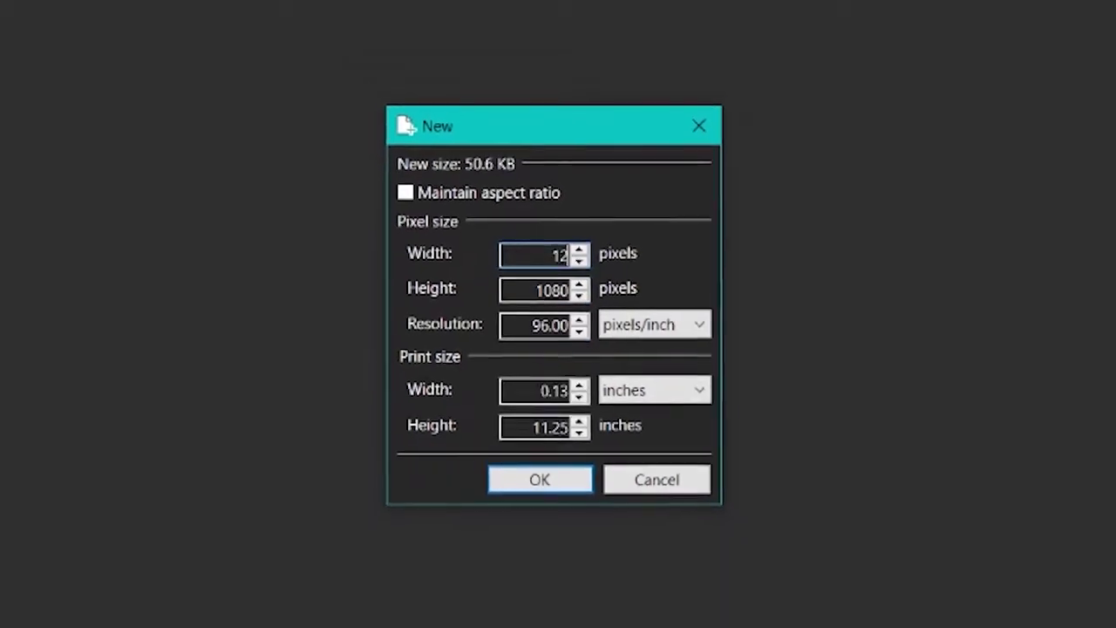
key("Tab")
type("720")
key("Return")
Erase the whole canvas to full transparency
key("ctrl+a")
key("Delete")
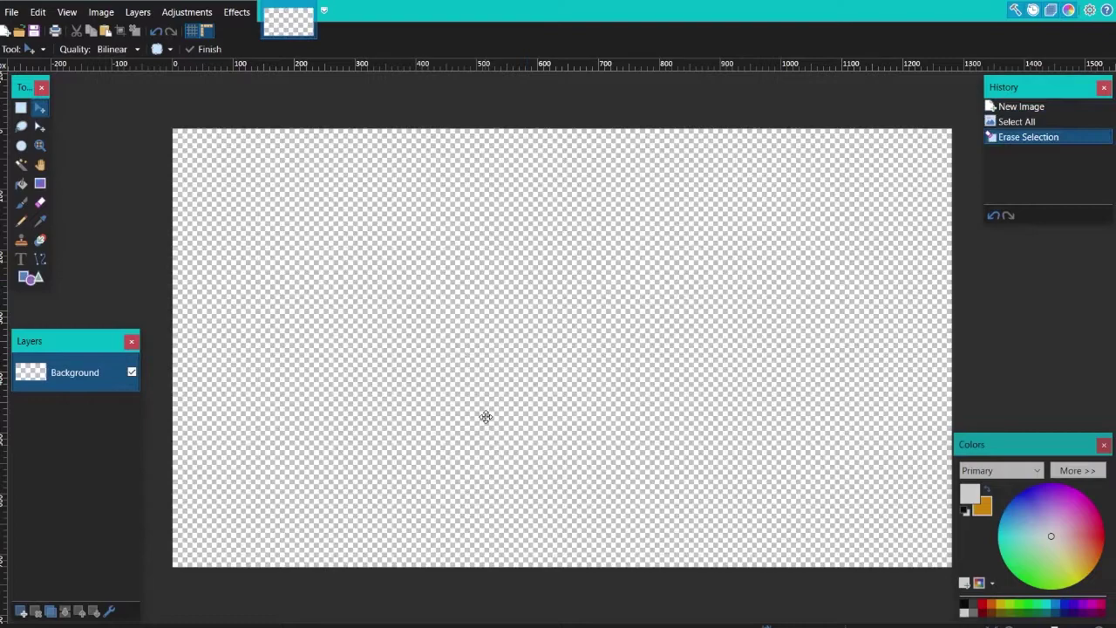
key("ctrl+z")
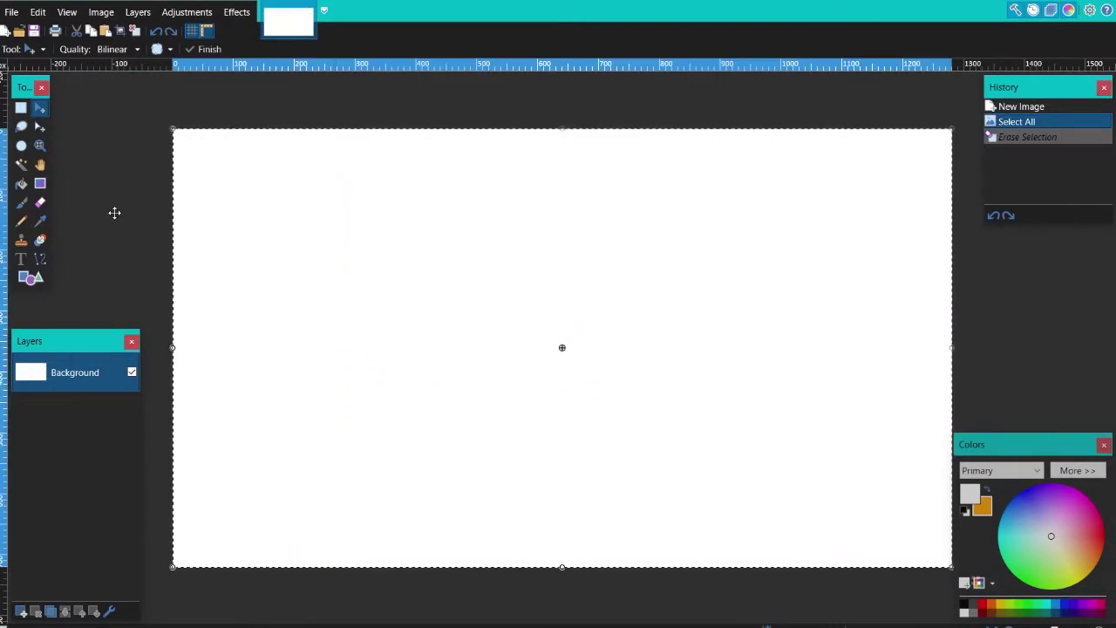
key("ctrl+y")
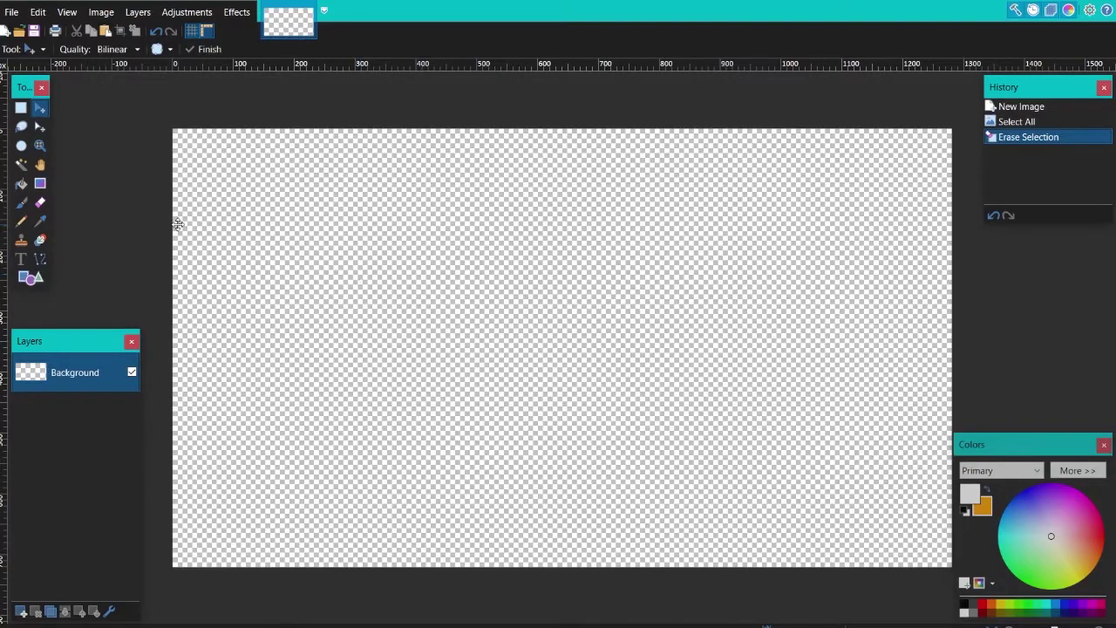
Choose the Text tool with the Deadlist font at size 72
left_click(21, 258)
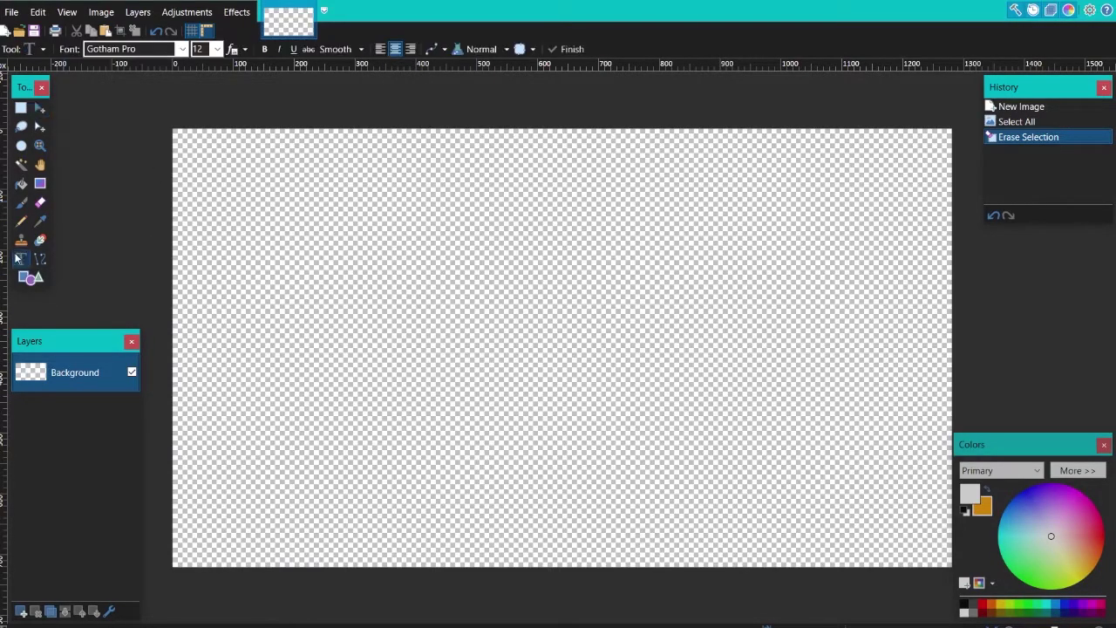
left_click(182, 49)
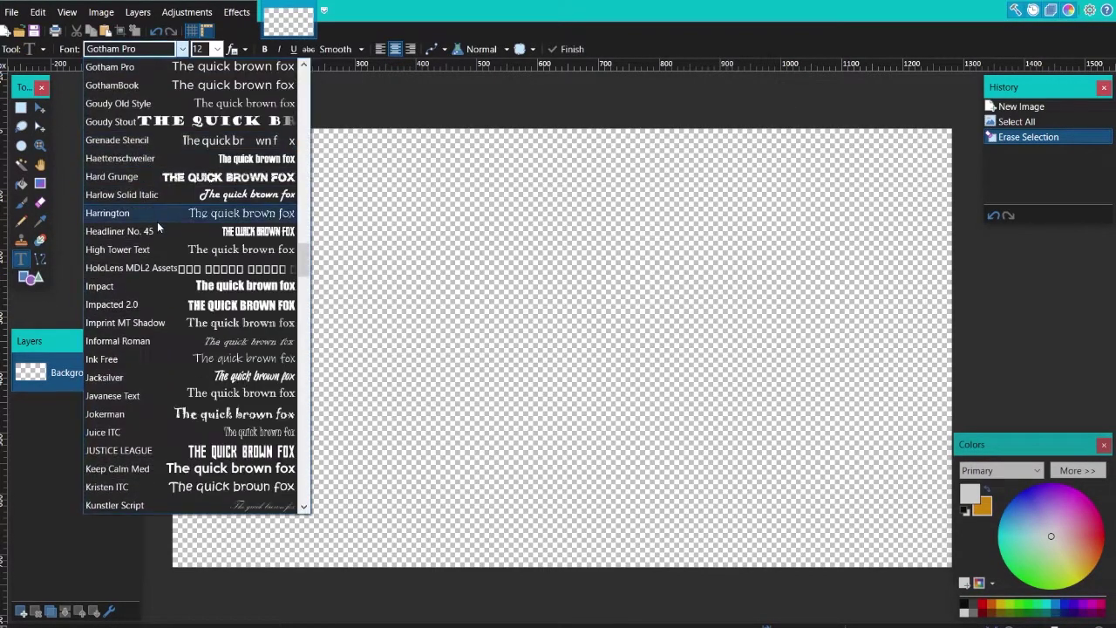
scroll(175, 305, "up", 5)
left_click(174, 336)
left_click(216, 49)
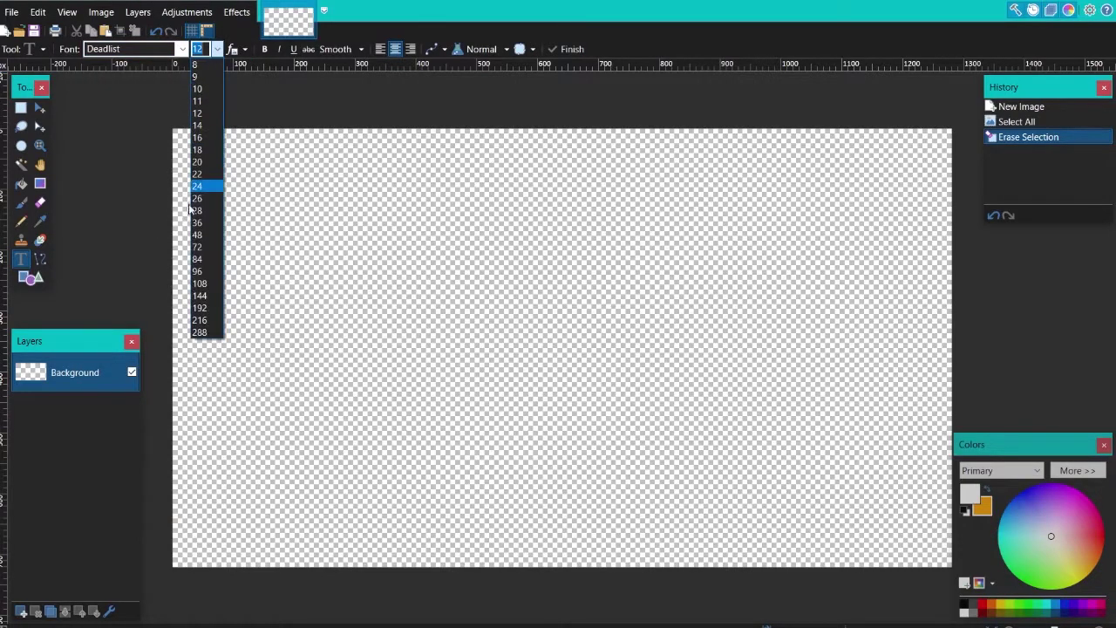
left_click(205, 247)
Start the text near the canvas centre and type OMNI in capitals
left_click(294, 220)
left_click(447, 315)
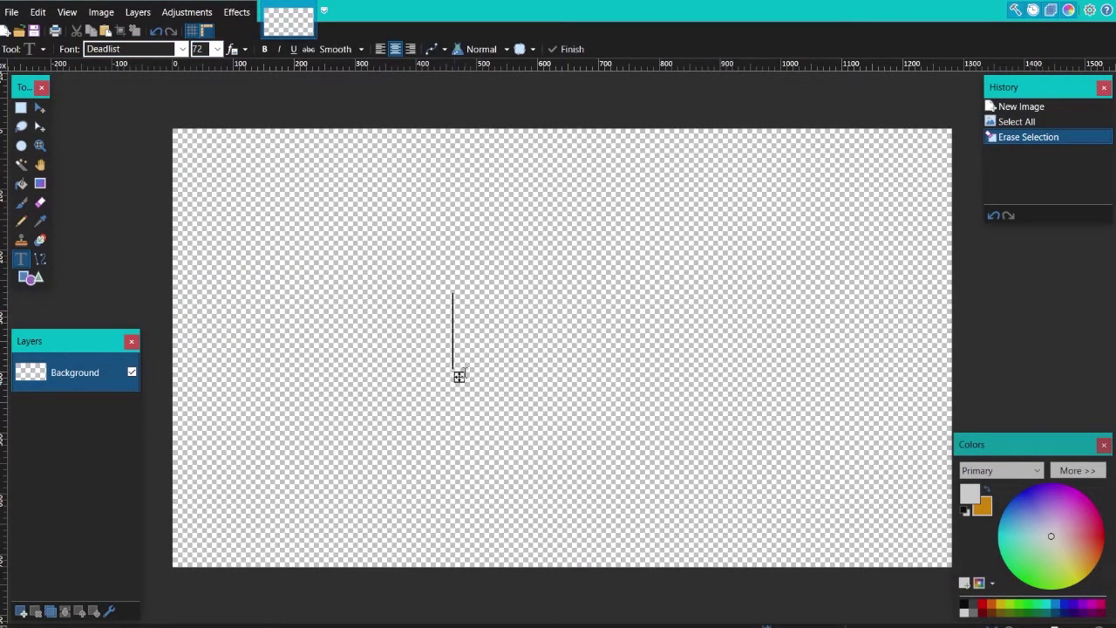
key("Caps_Lock")
type("OMNI")
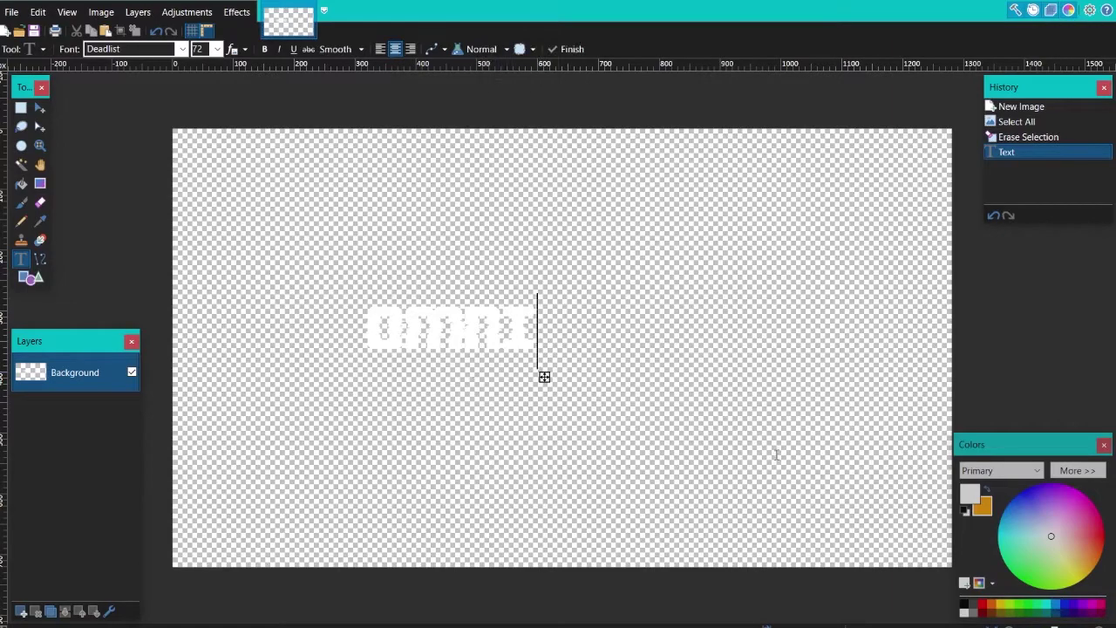
Colour the text red on the colour wheel and complete it as OMNI KEITH
left_click(987, 487)
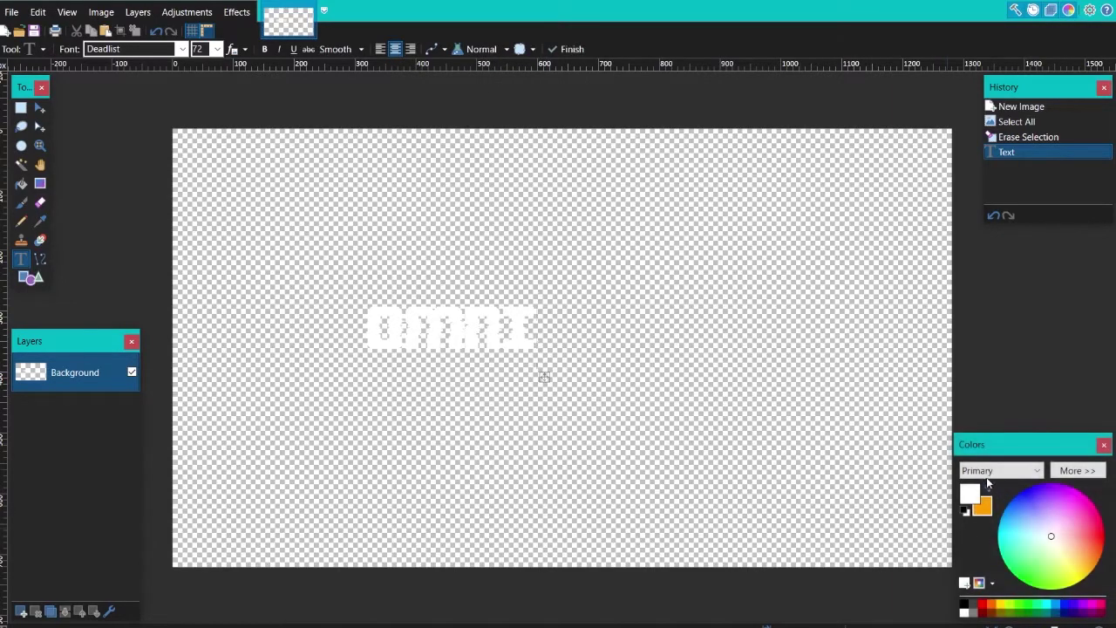
left_click(1002, 614)
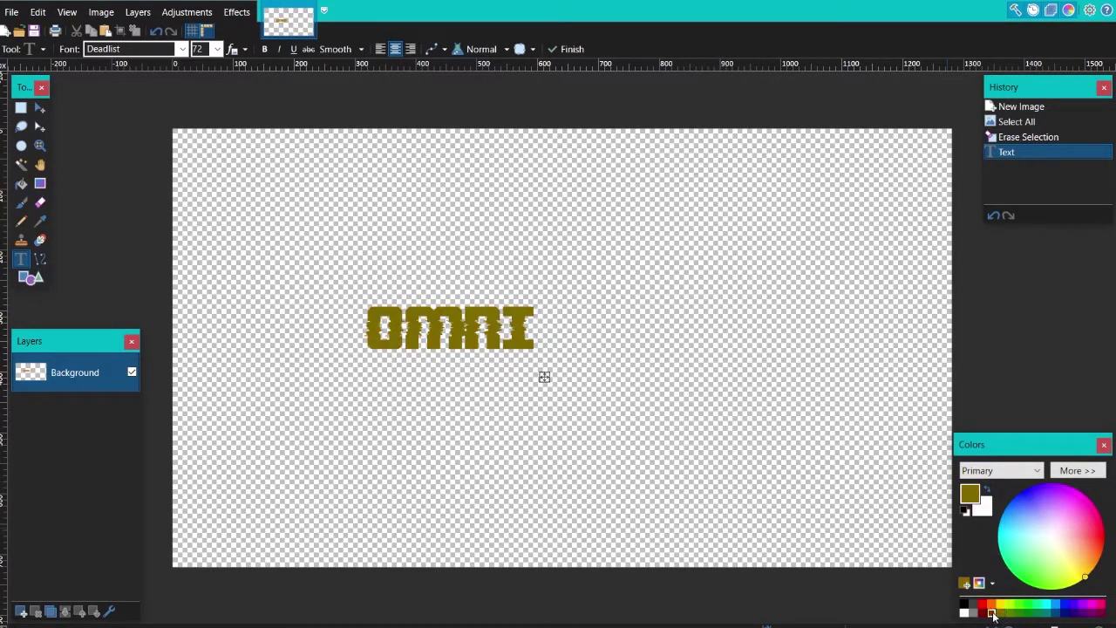
left_click(992, 614)
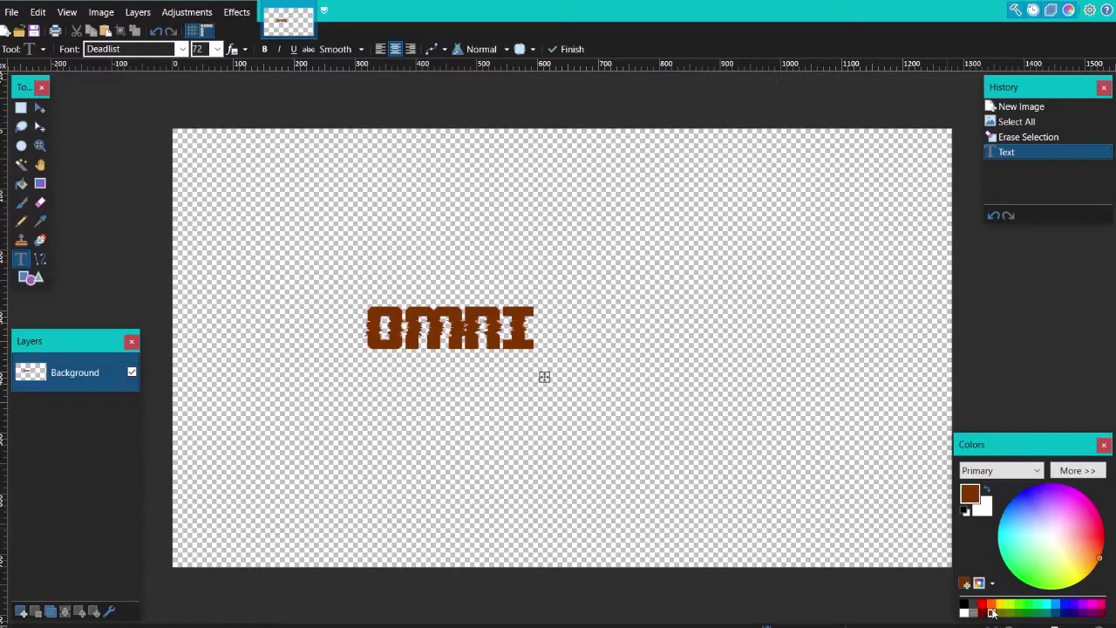
left_click(990, 605)
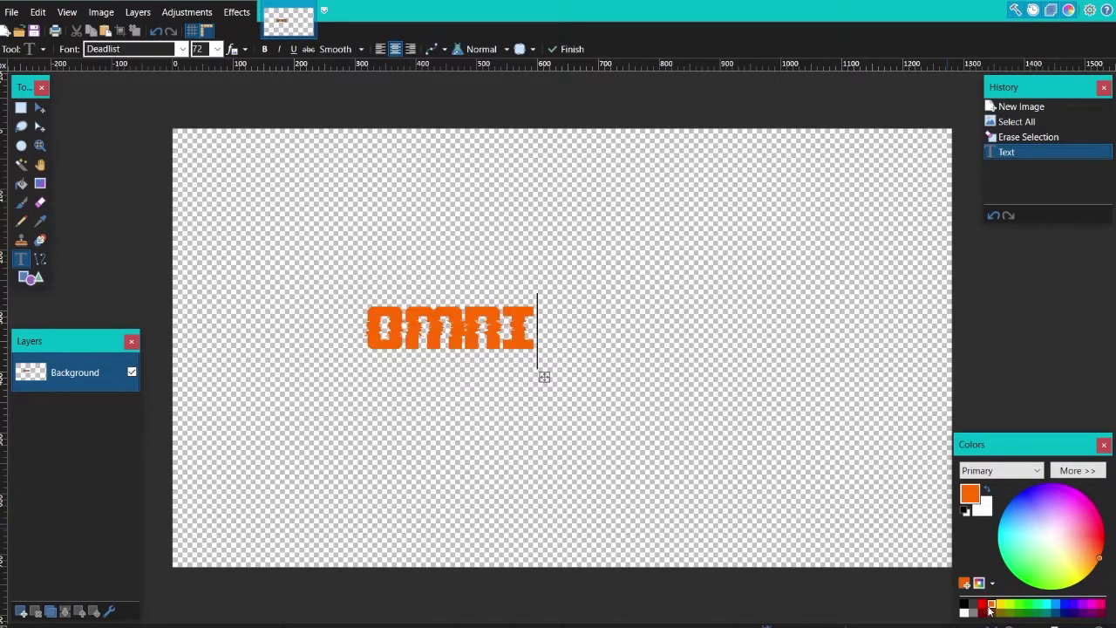
left_click(1097, 561)
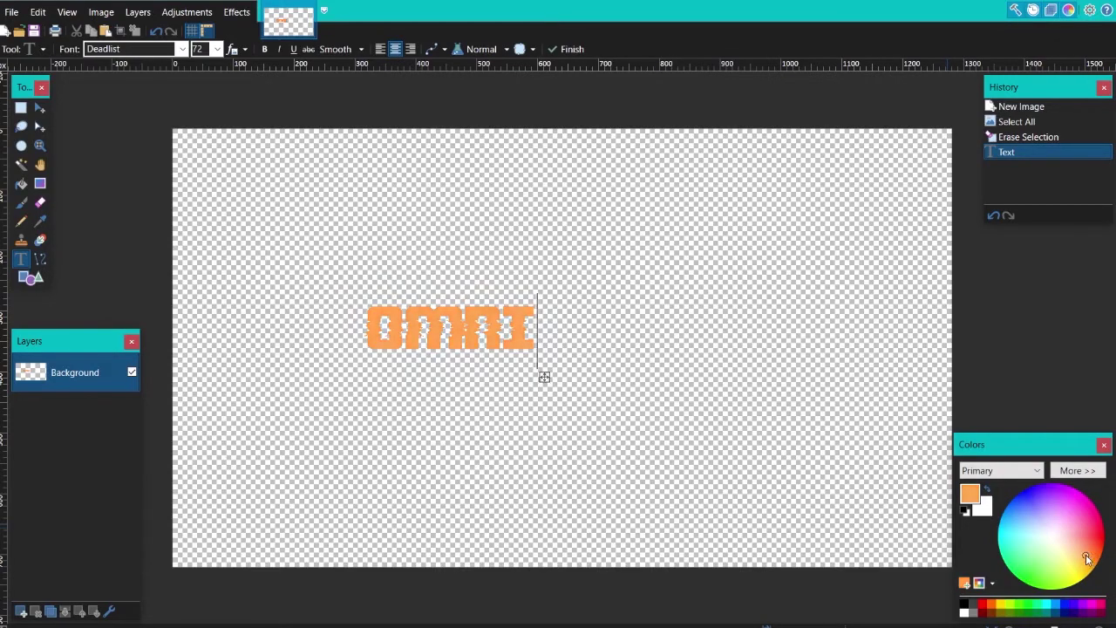
left_click(974, 604)
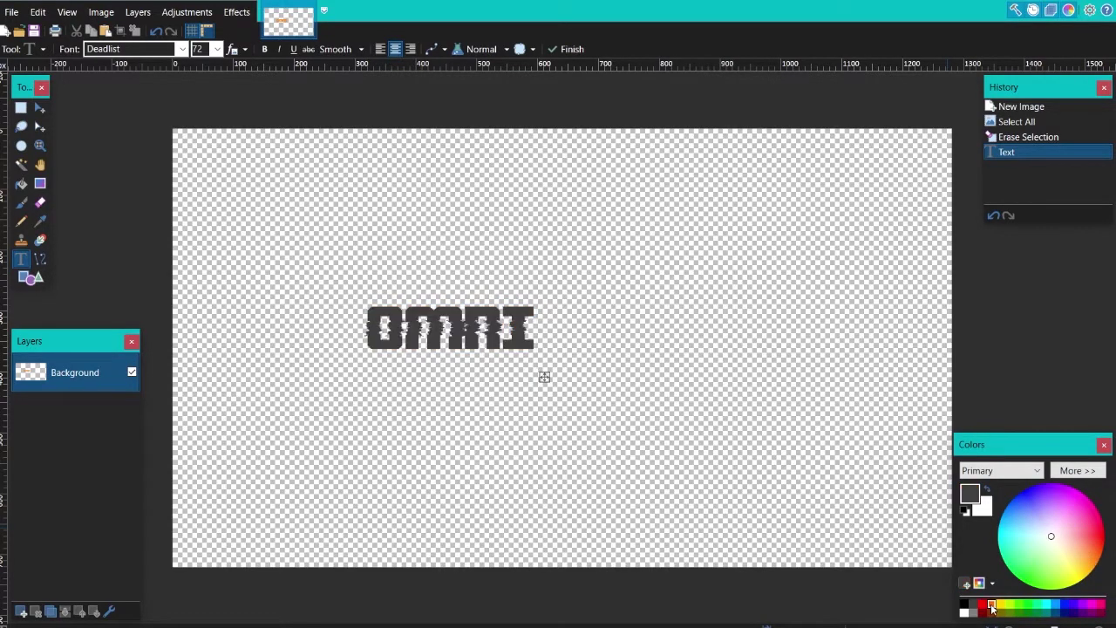
left_click(1100, 550)
left_click_drag(1101, 550, 1110, 567)
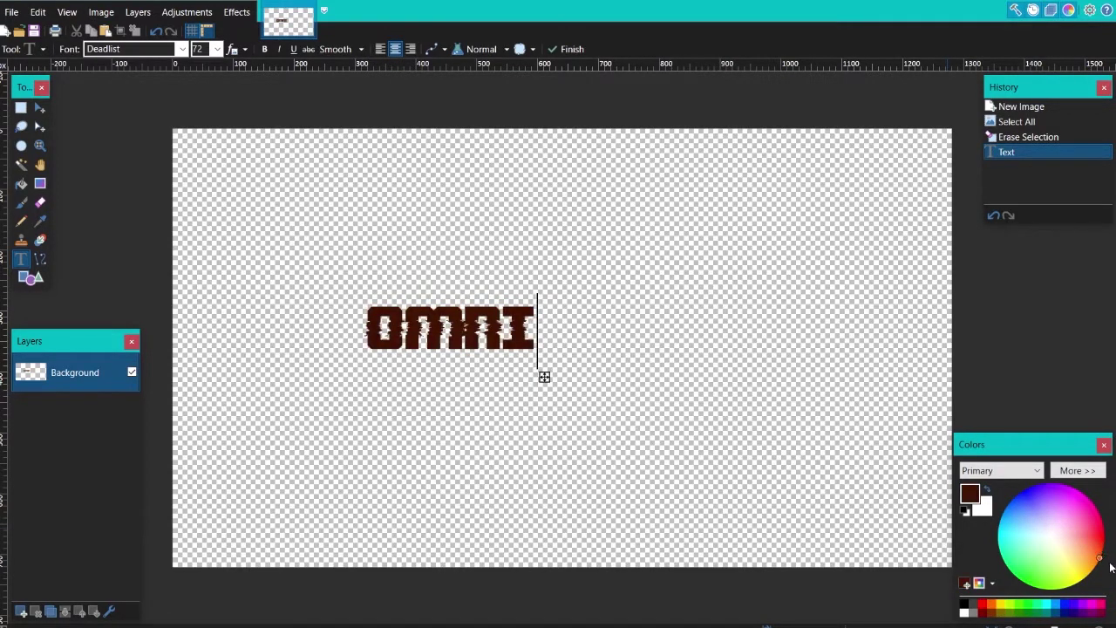
left_click(994, 604)
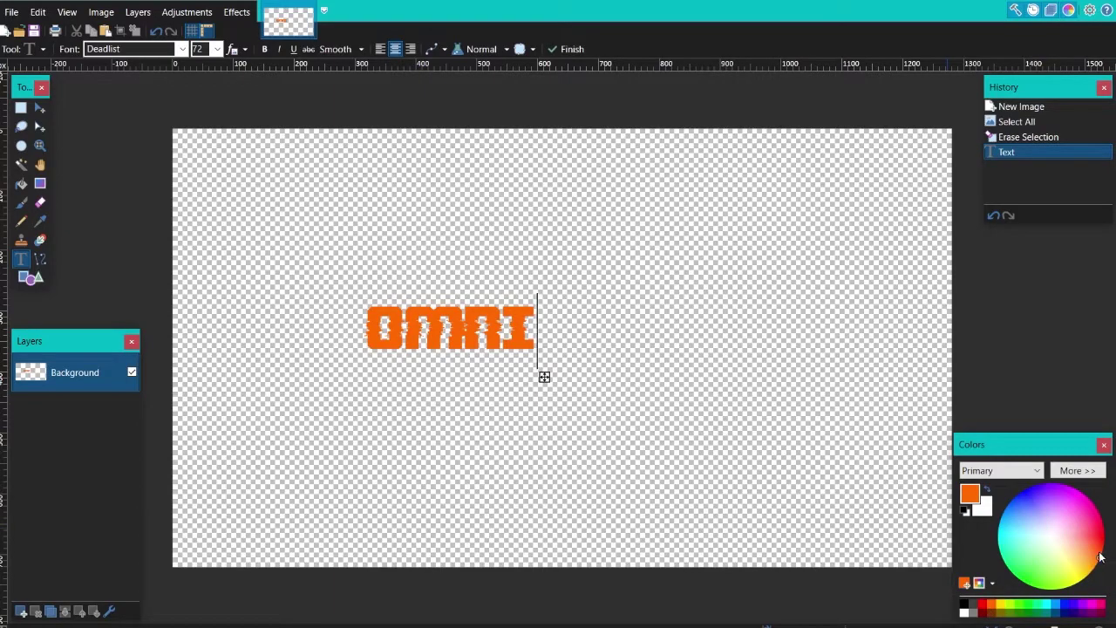
mouse_move(1100, 558)
left_mouse_down()
mouse_move(1108, 530)
mouse_move(1096, 545)
left_mouse_up()
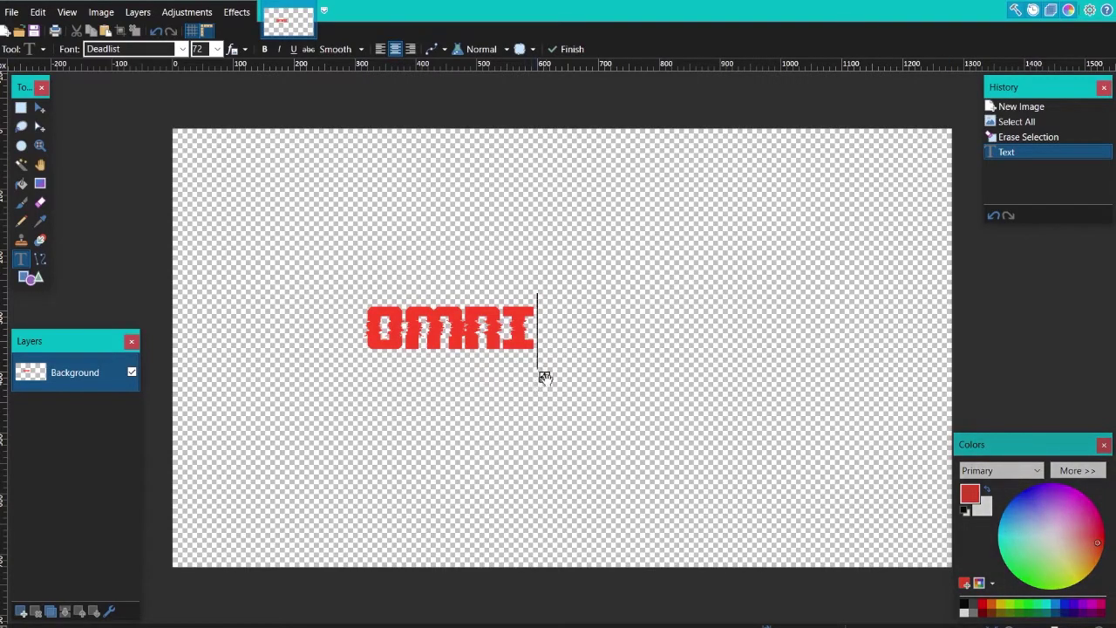
type("KEITH")
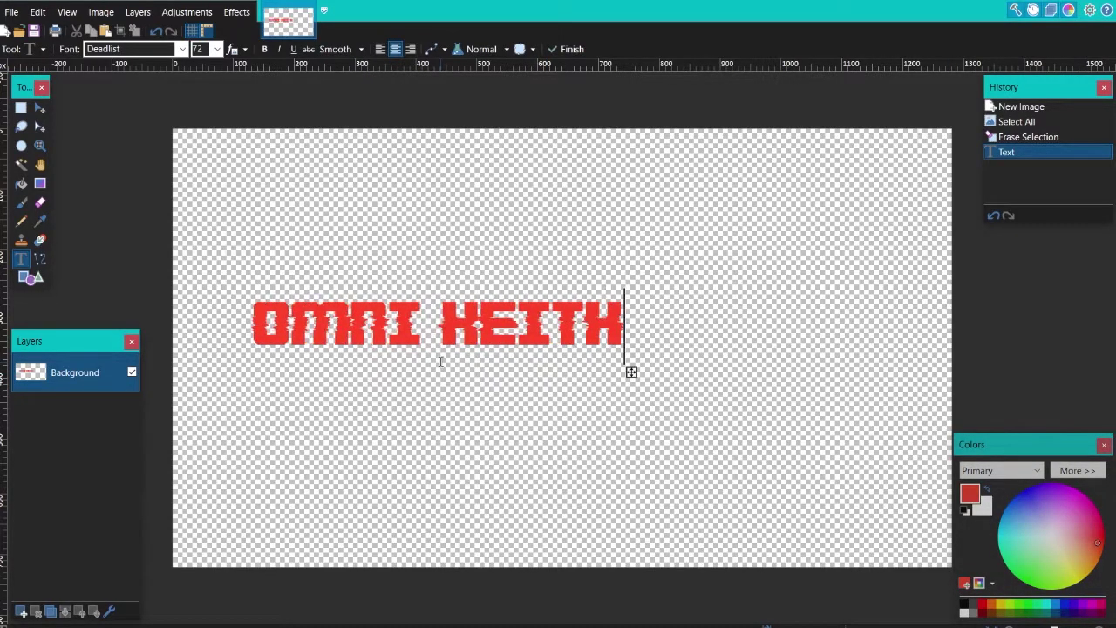
Move OMNI KEITH up and right, then type ORTON below in DK Plague Master size 108
left_click_drag(625, 370, 747, 319)
left_click(150, 50)
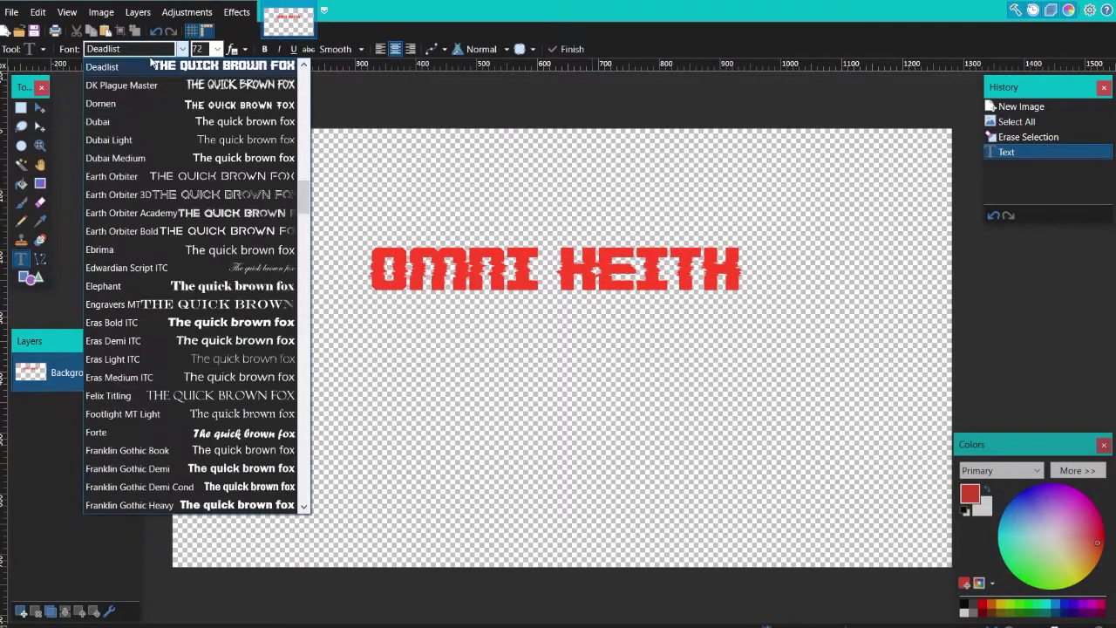
left_click(206, 88)
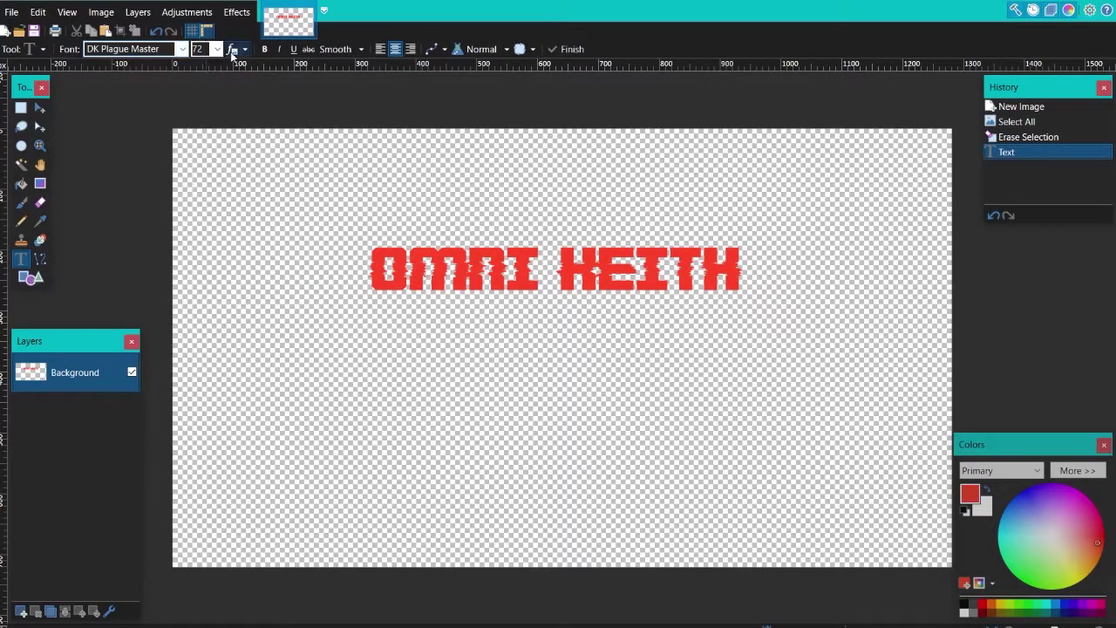
left_click(217, 49)
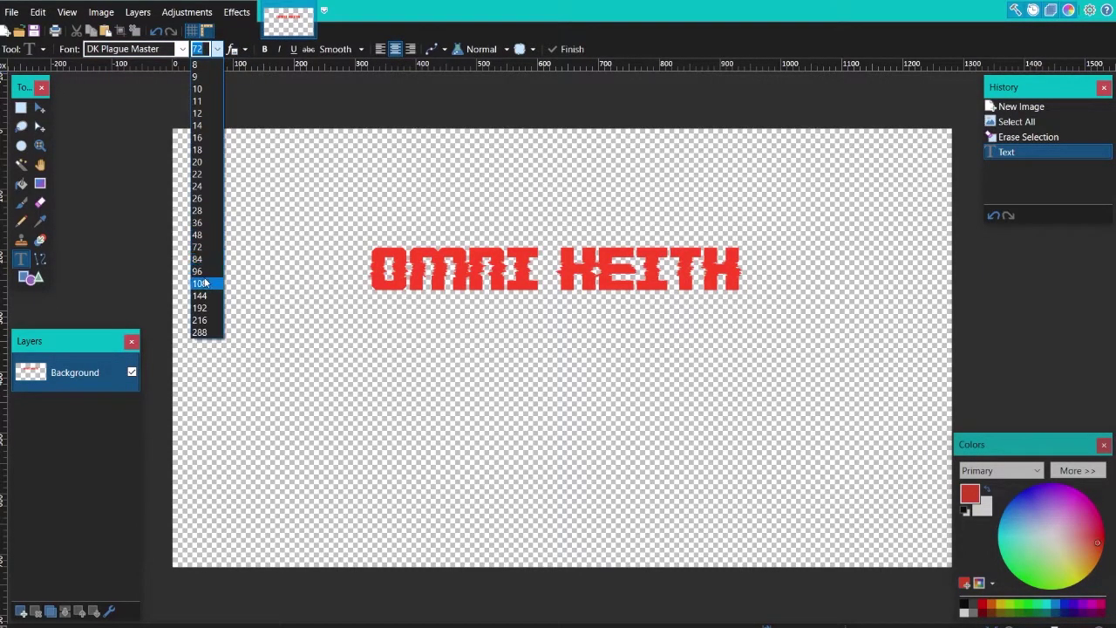
left_click(203, 284)
left_click(473, 421)
type("O")
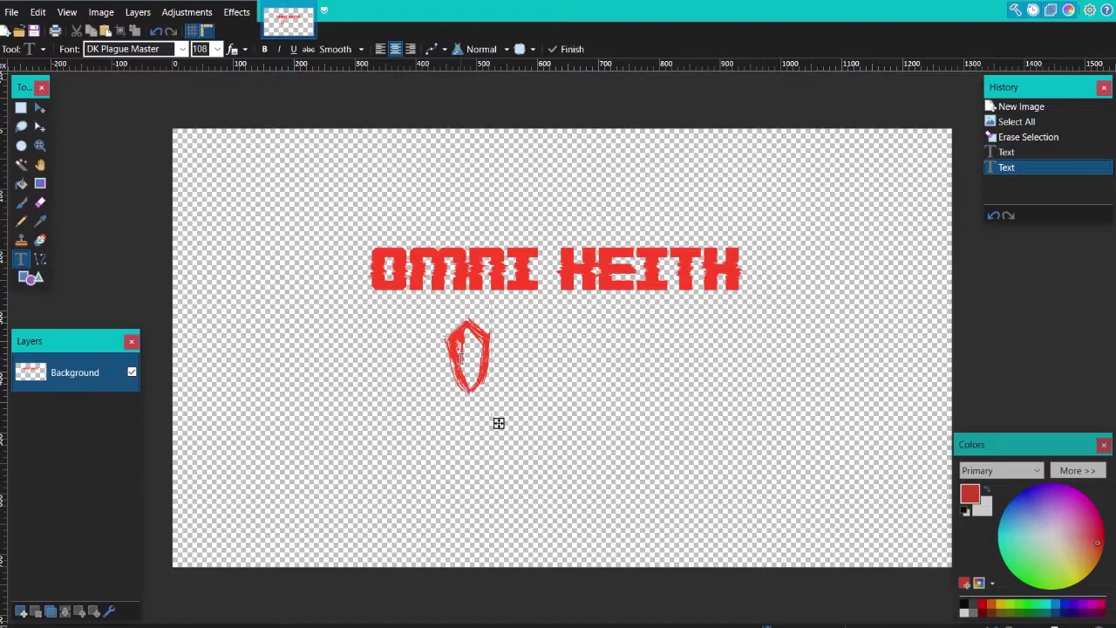
type("RTON")
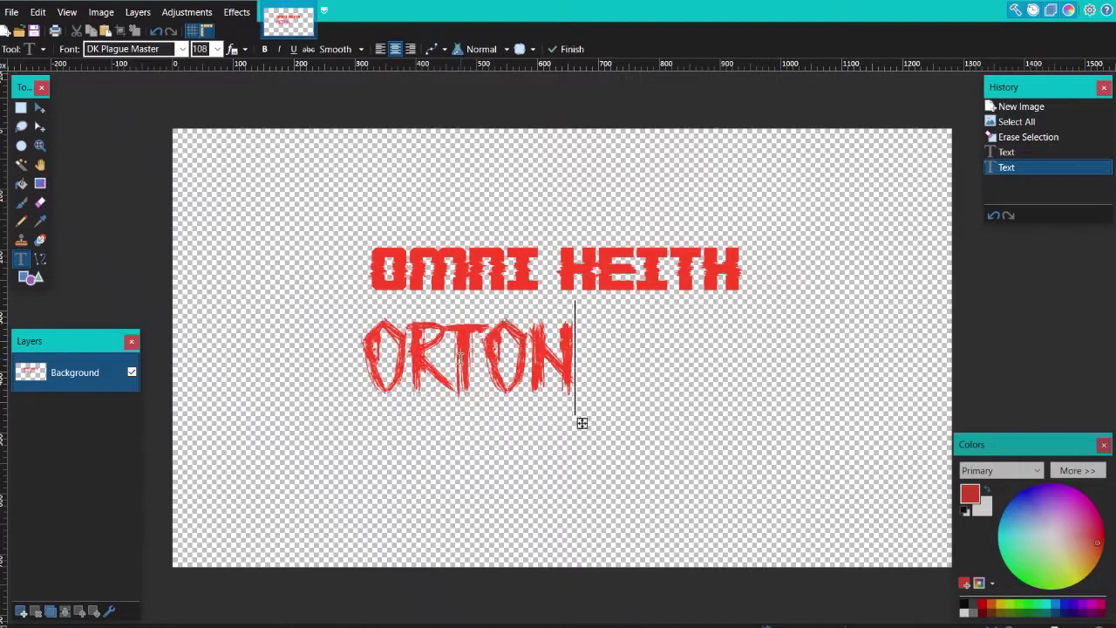
Enlarge ORTON to size 192, centre it under the title and commit it
left_click(217, 49)
left_click(203, 297)
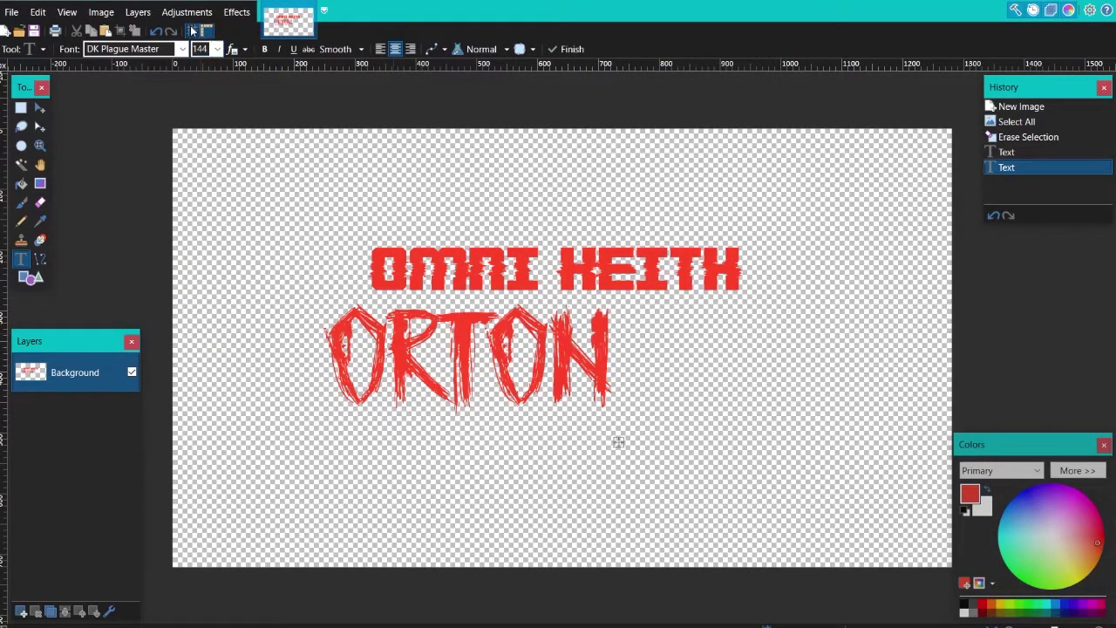
left_click(217, 49)
left_click(204, 311)
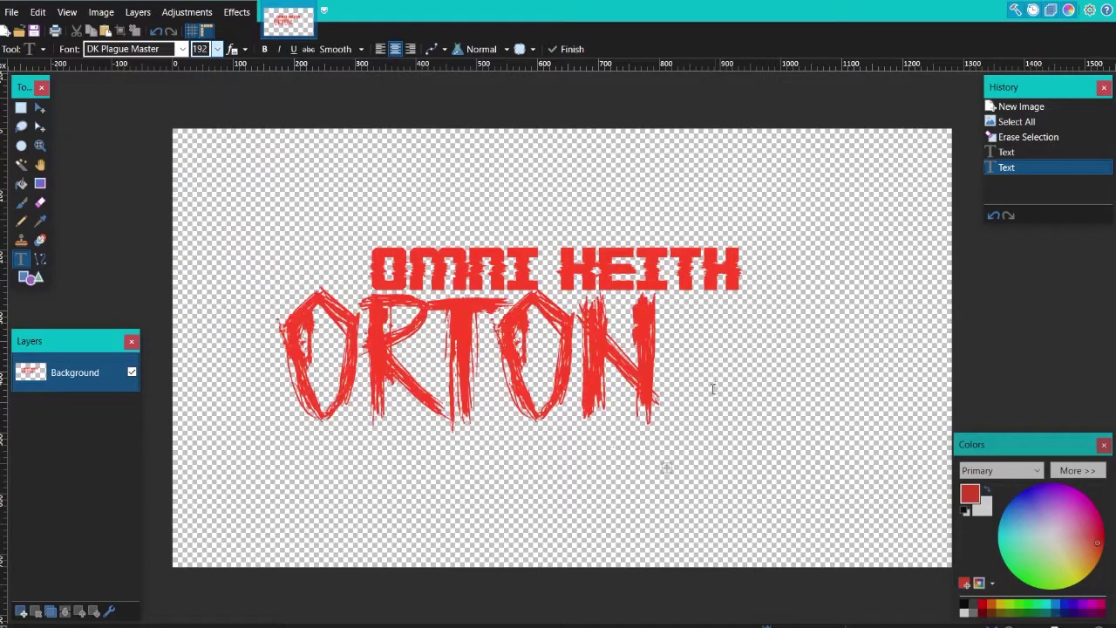
left_click_drag(664, 466, 755, 479)
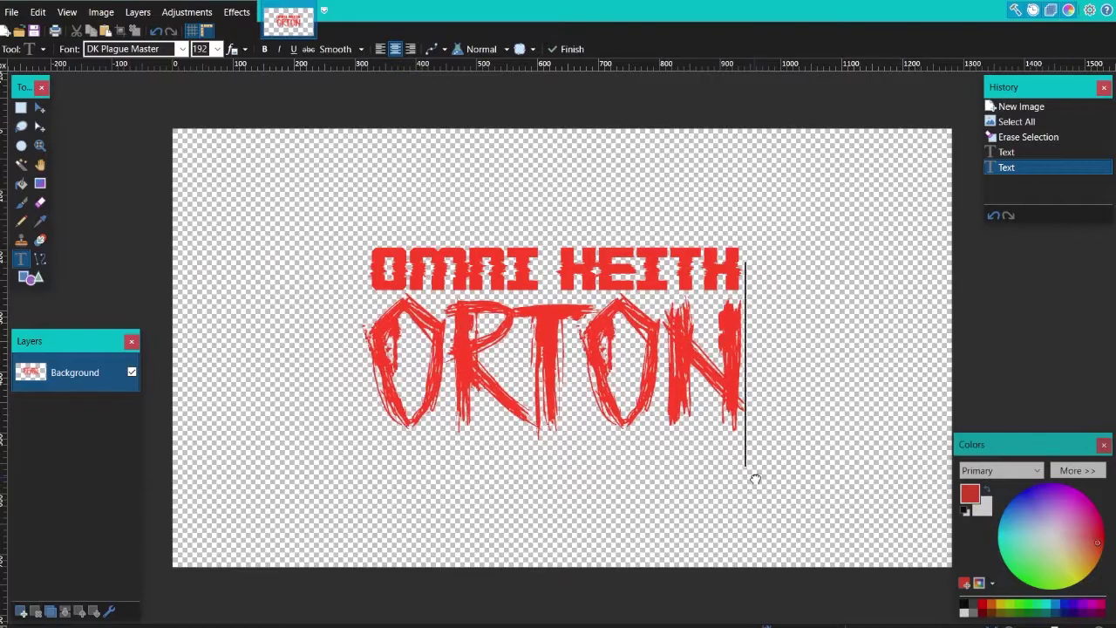
left_click(568, 49)
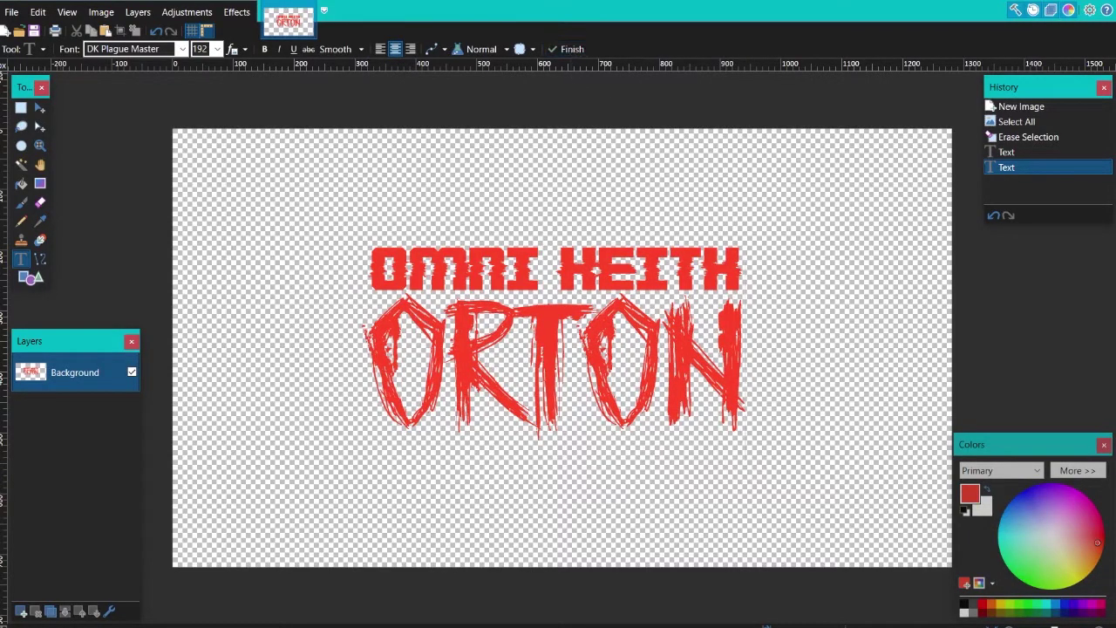
Move all the lettering slightly up and right with Move Selected Pixels, then deselect
left_click(40, 107)
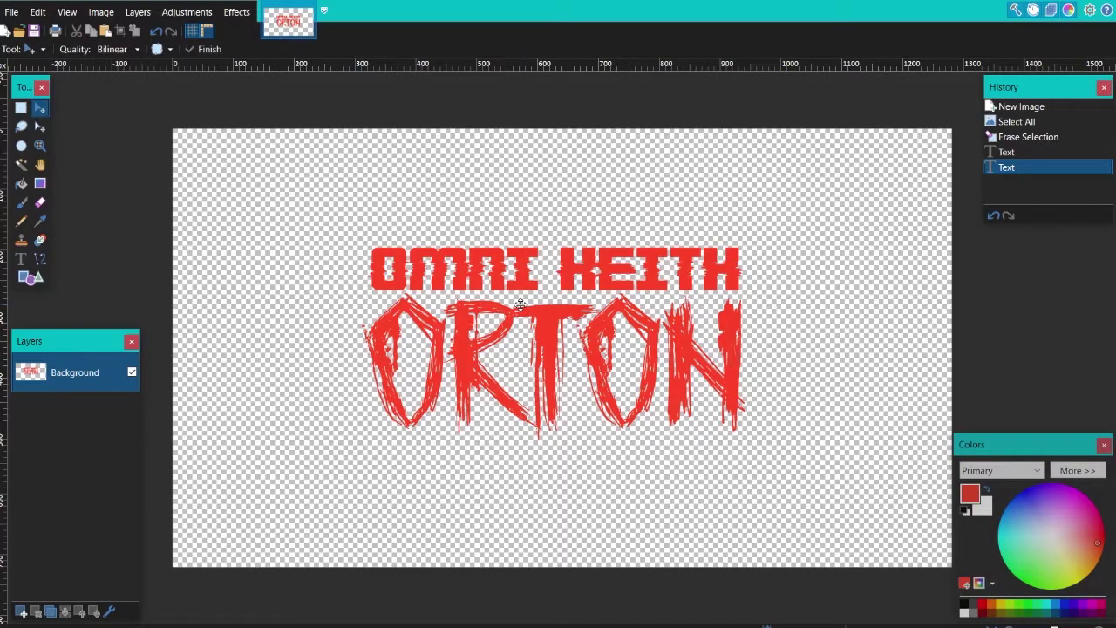
left_click_drag(520, 324, 516, 316)
key("ctrl+d")
key("ctrl+a")
key("ctrl+d")
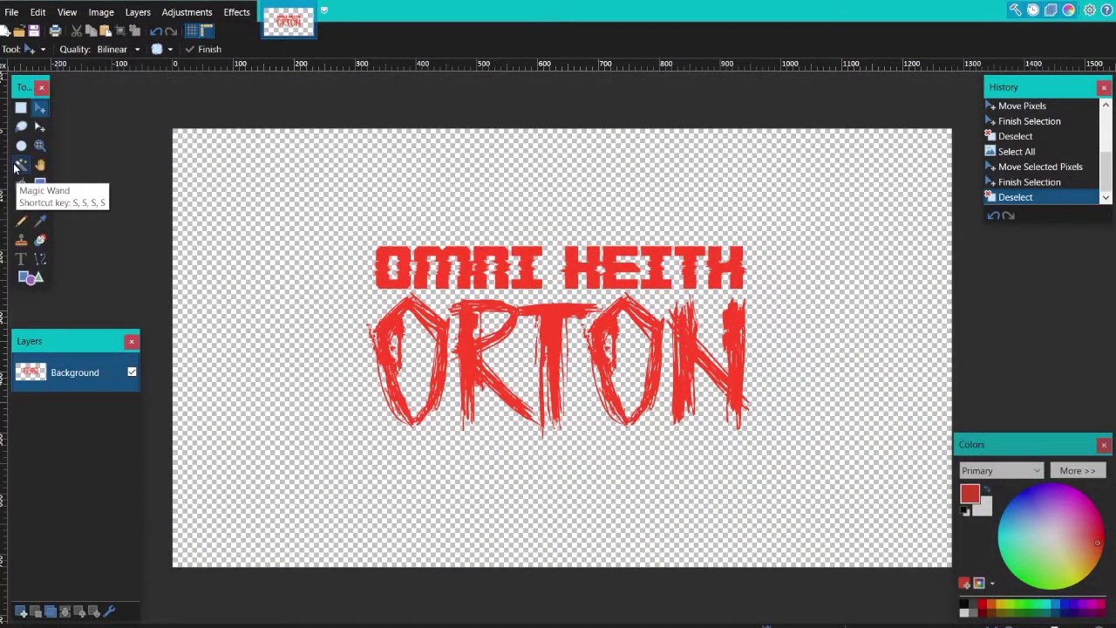
left_click(15, 165)
left_click(488, 272)
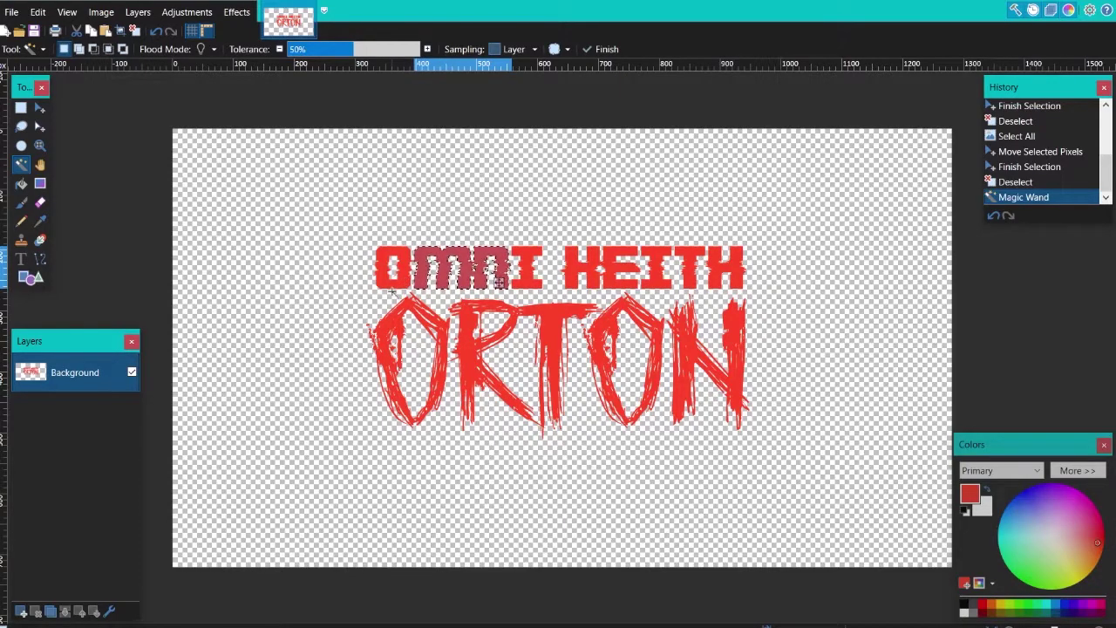
key("Return")
left_click(406, 296, "ctrl")
key("ctrl+z")
left_click(398, 286, "ctrl")
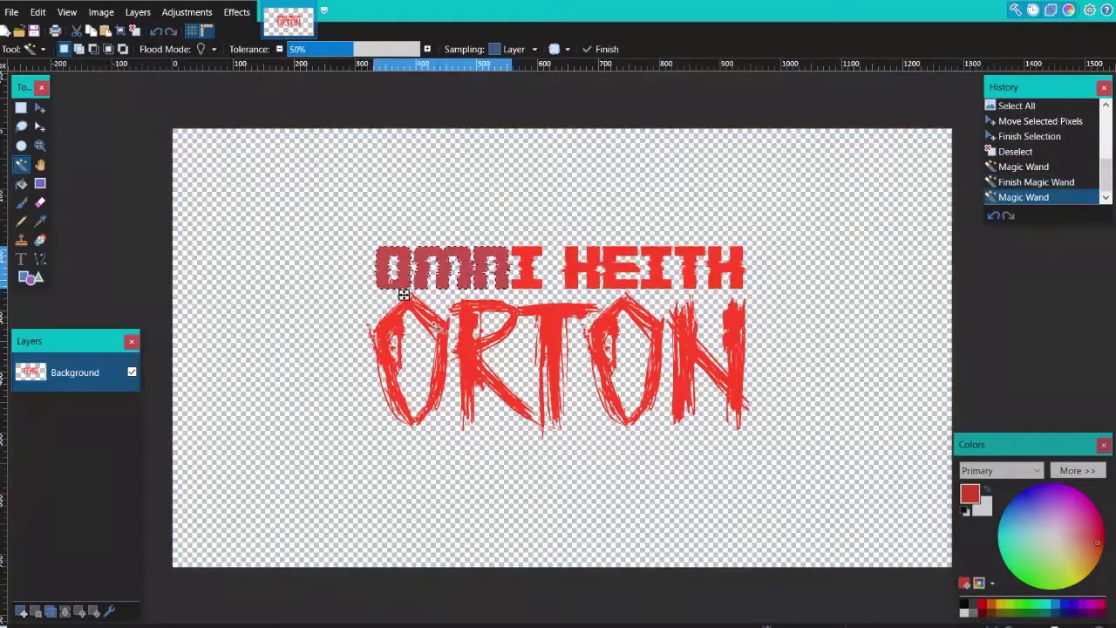
left_click(450, 340, "ctrl")
left_click(403, 294, "ctrl")
key("ctrl+z")
key("ctrl+z")
key("ctrl+z")
key("ctrl+z")
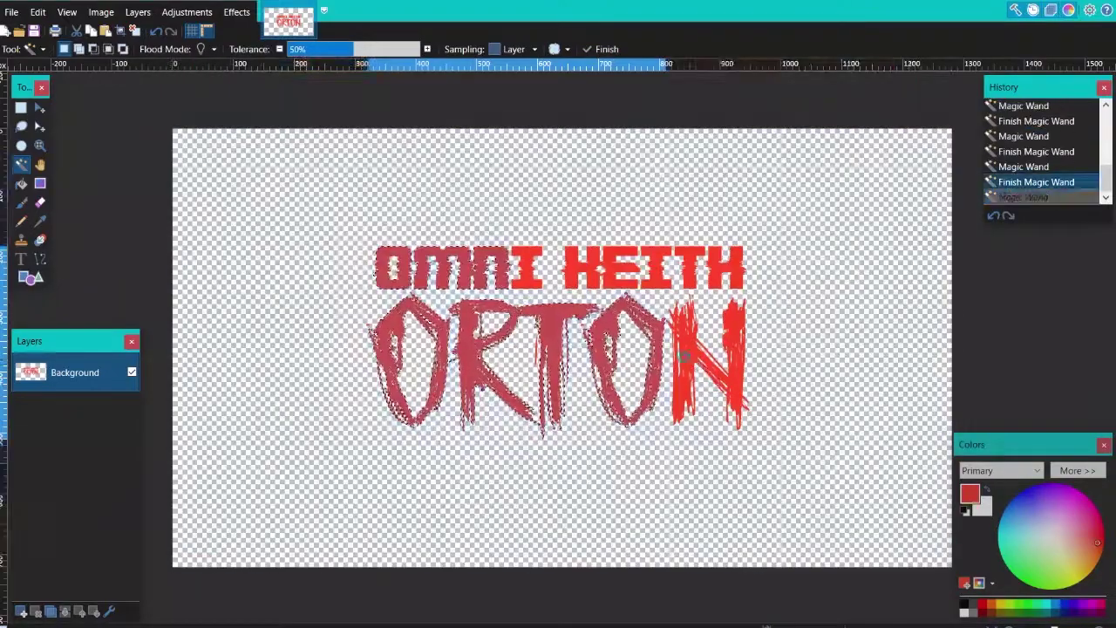
key("ctrl+z")
key("ctrl+z")
key("ctrl+z")
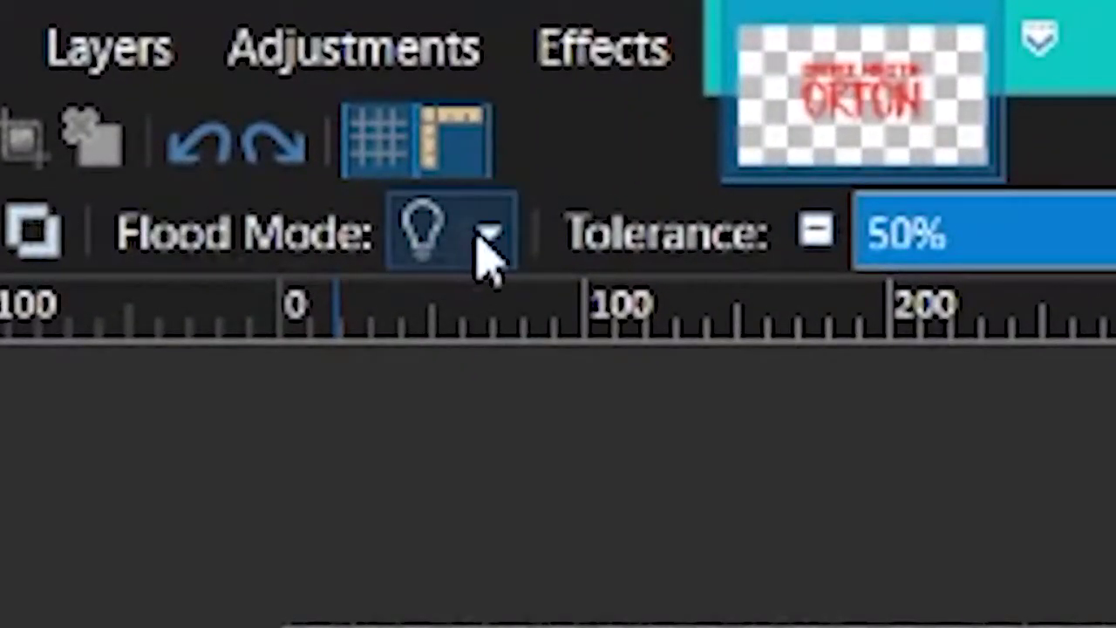
Select all the red lettering with the Magic Wand in Global flood mode
left_click(488, 240)
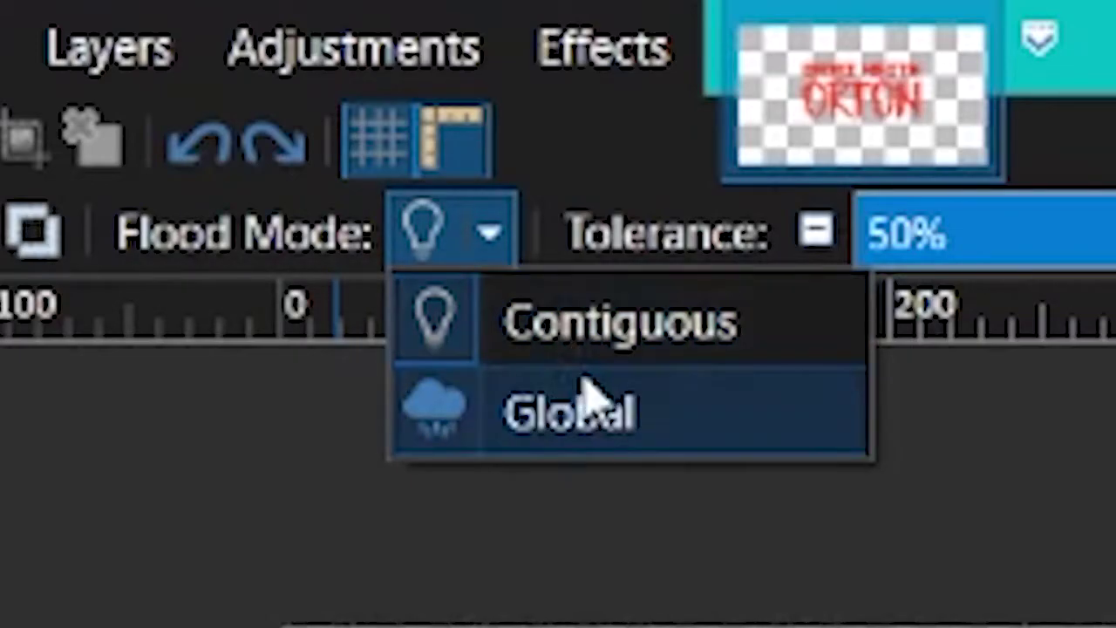
left_click(598, 420)
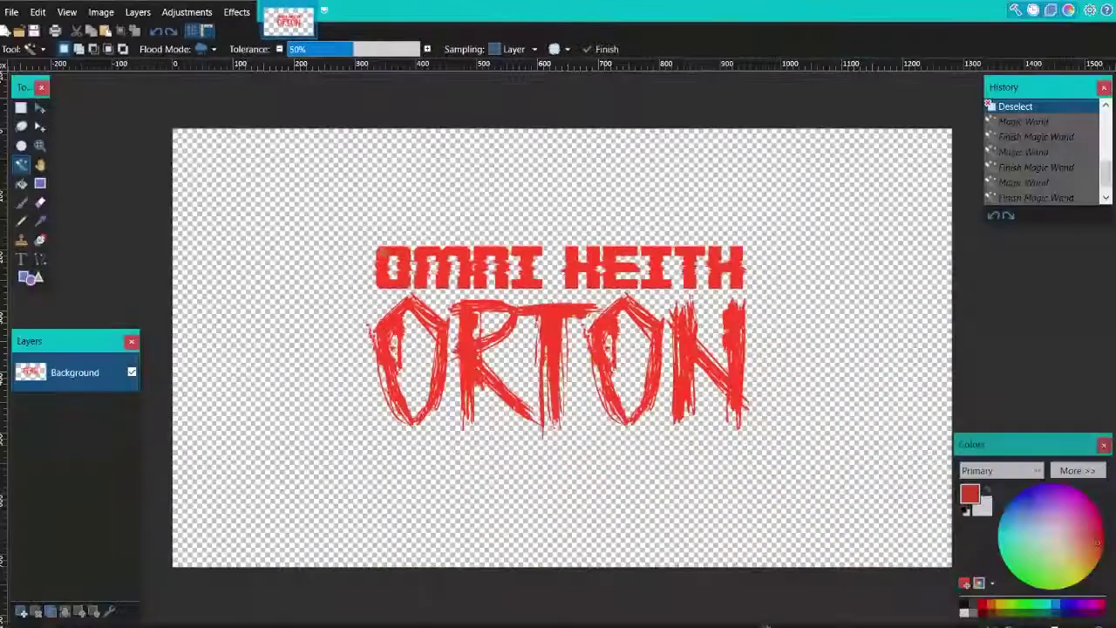
left_click(401, 252)
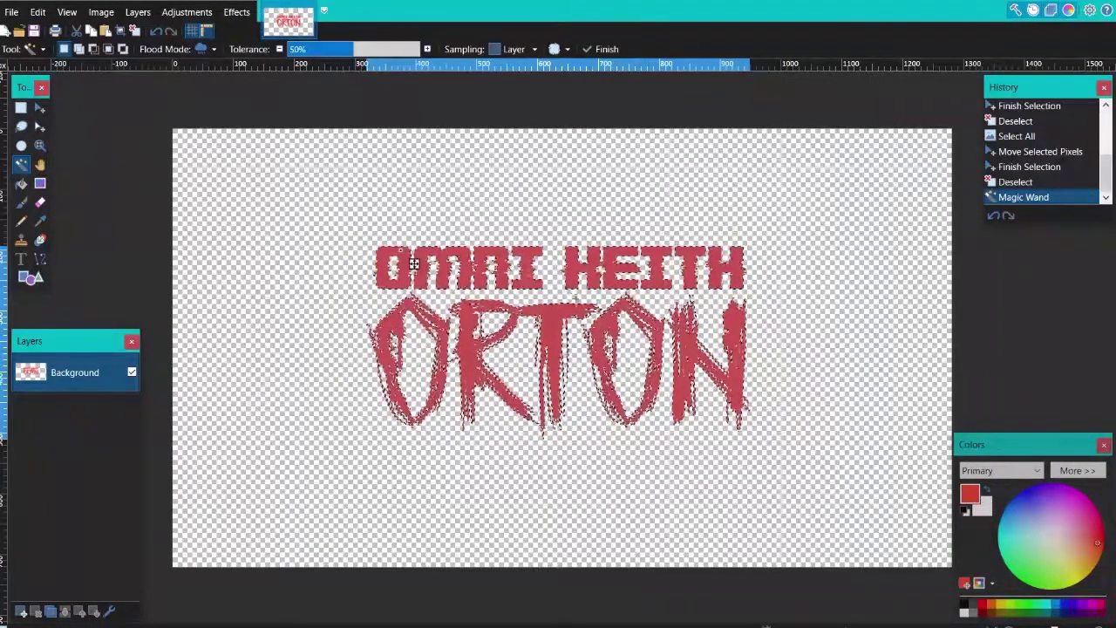
left_click(598, 49)
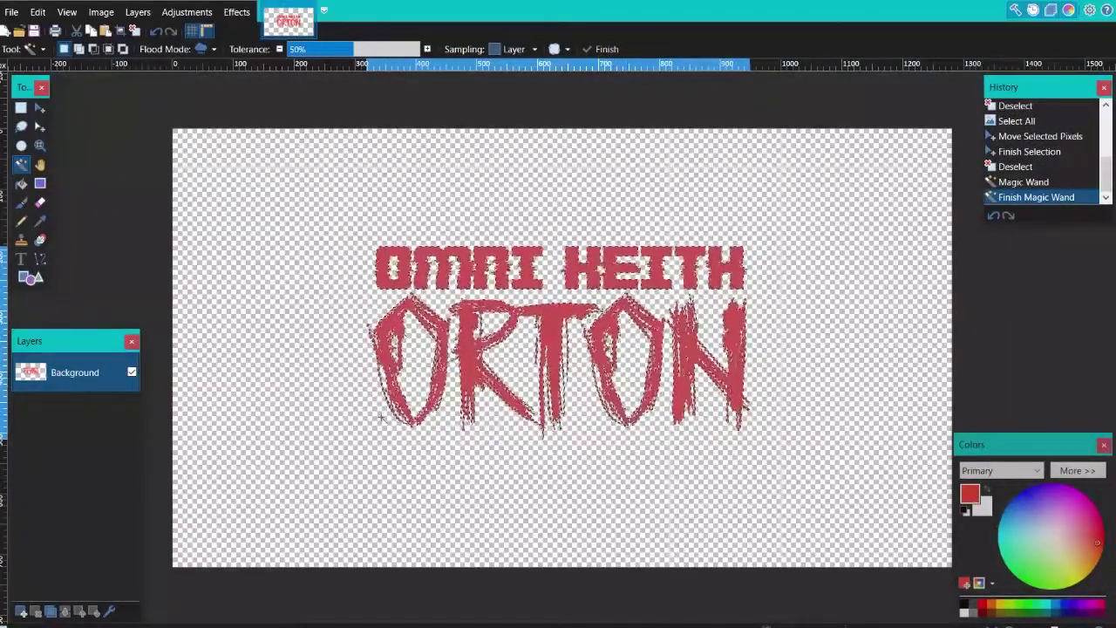
Paste the lettering onto a new Layer 2 and move the Background layer above it
key("ctrl+shift+n")
key("ctrl+v")
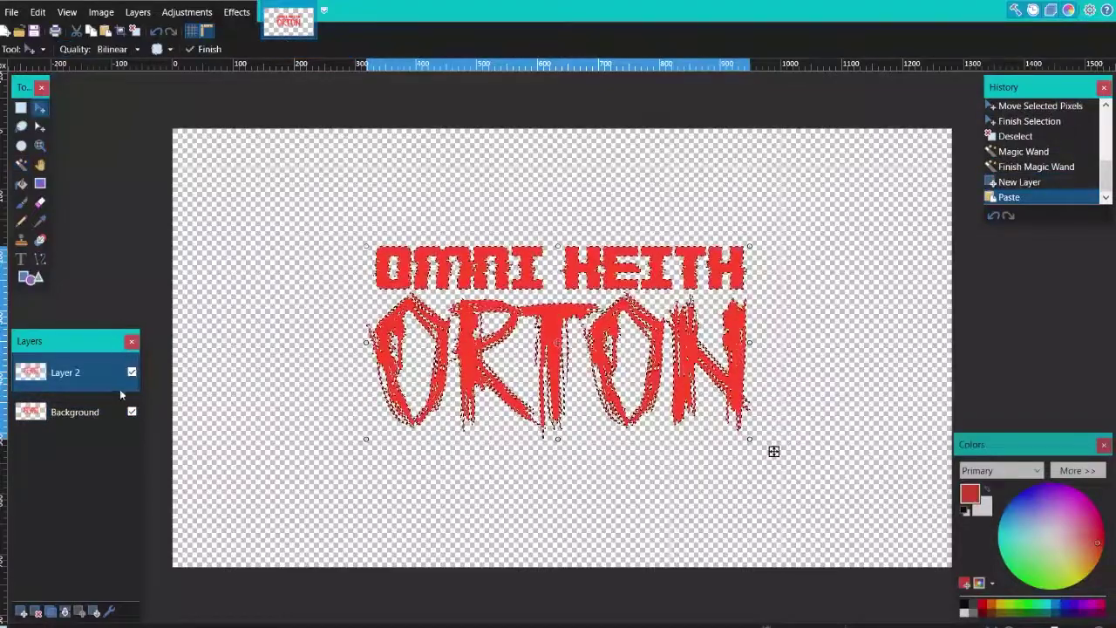
left_click(111, 407)
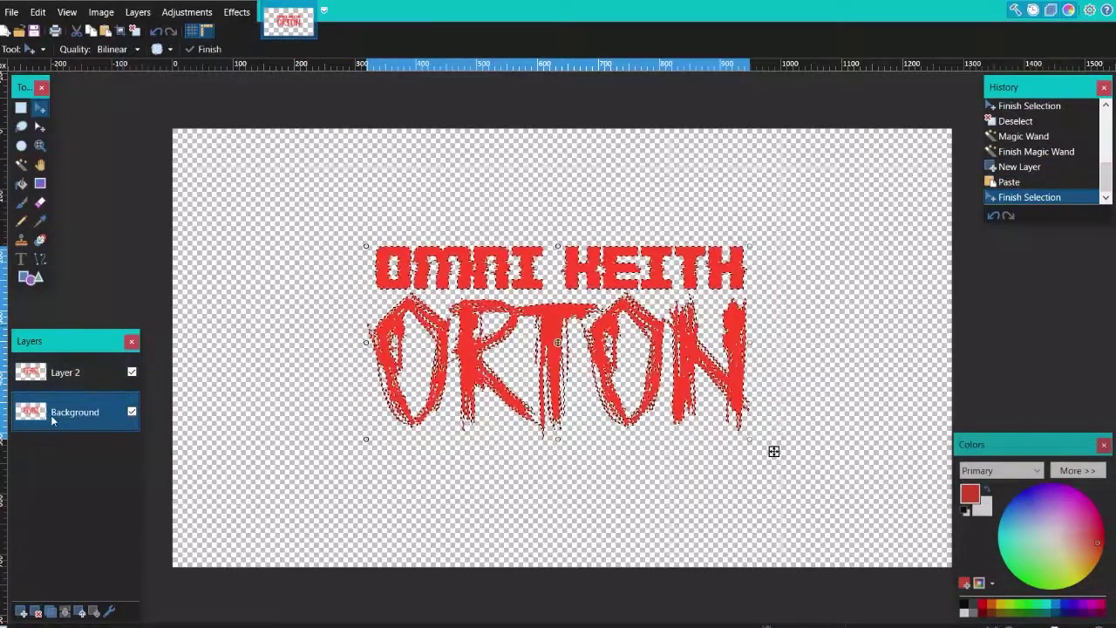
left_click(65, 611)
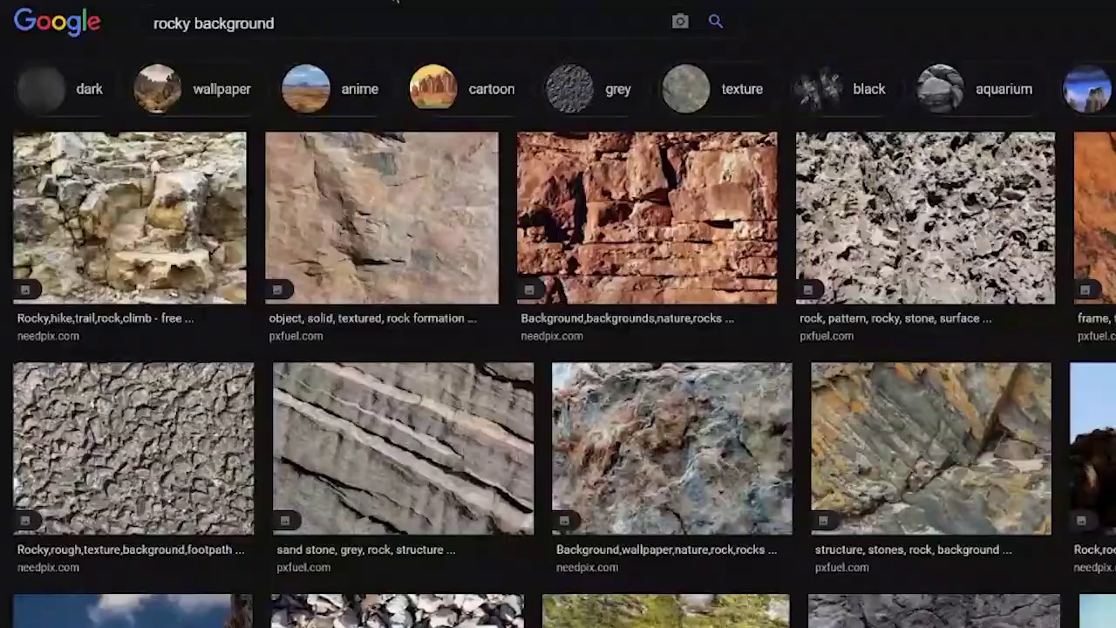
Filter Google Images to Creative Commons licences and copy the orange cracked rock texture
scroll(736, 94, "up", 2)
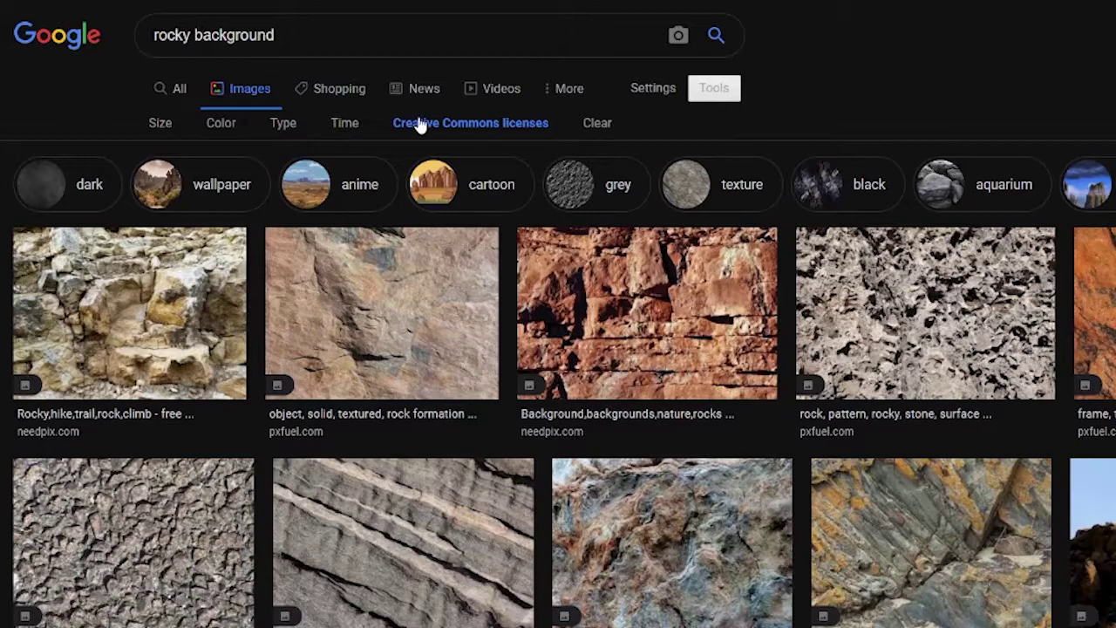
left_click(458, 122)
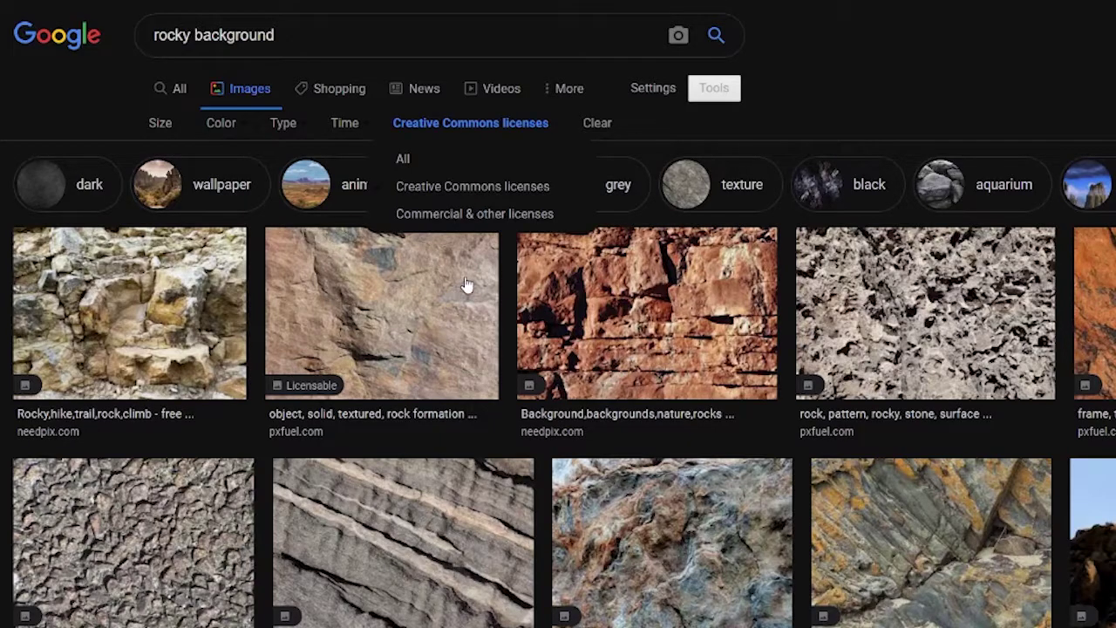
scroll(462, 288, "down", 1)
left_click(413, 251)
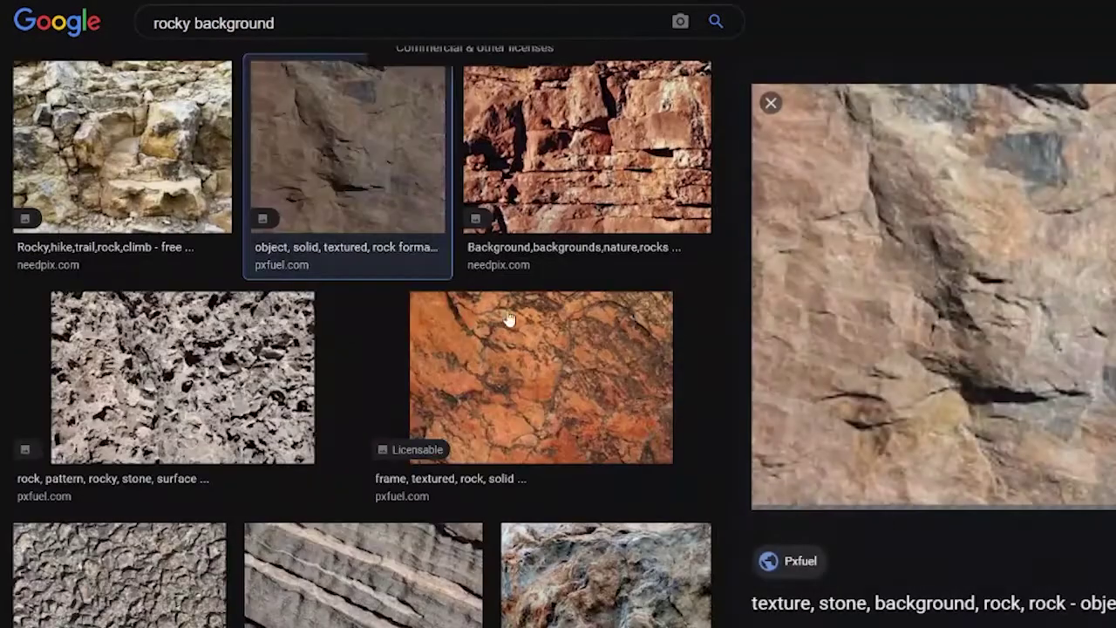
scroll(451, 423, "up", 1)
right_click(963, 420)
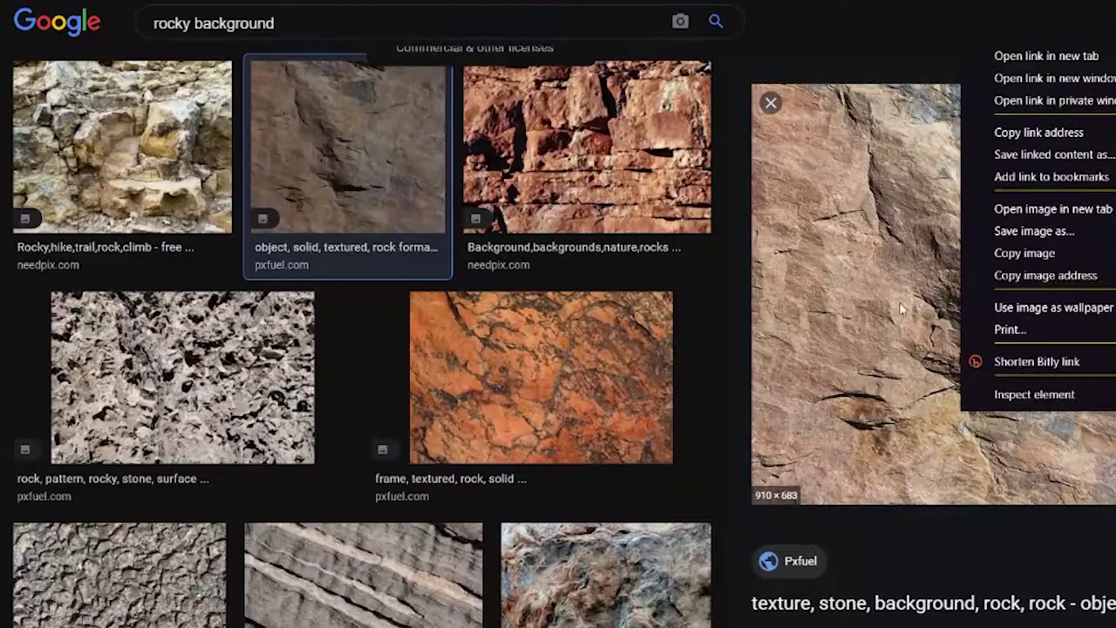
right_click(871, 255)
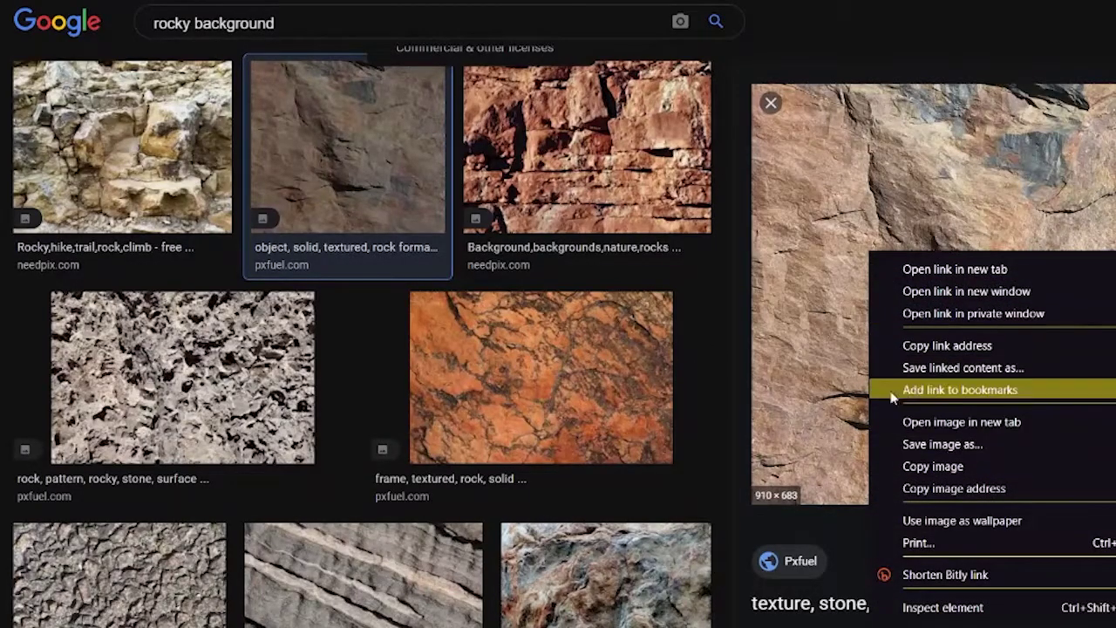
left_click(591, 389)
right_click(1106, 284)
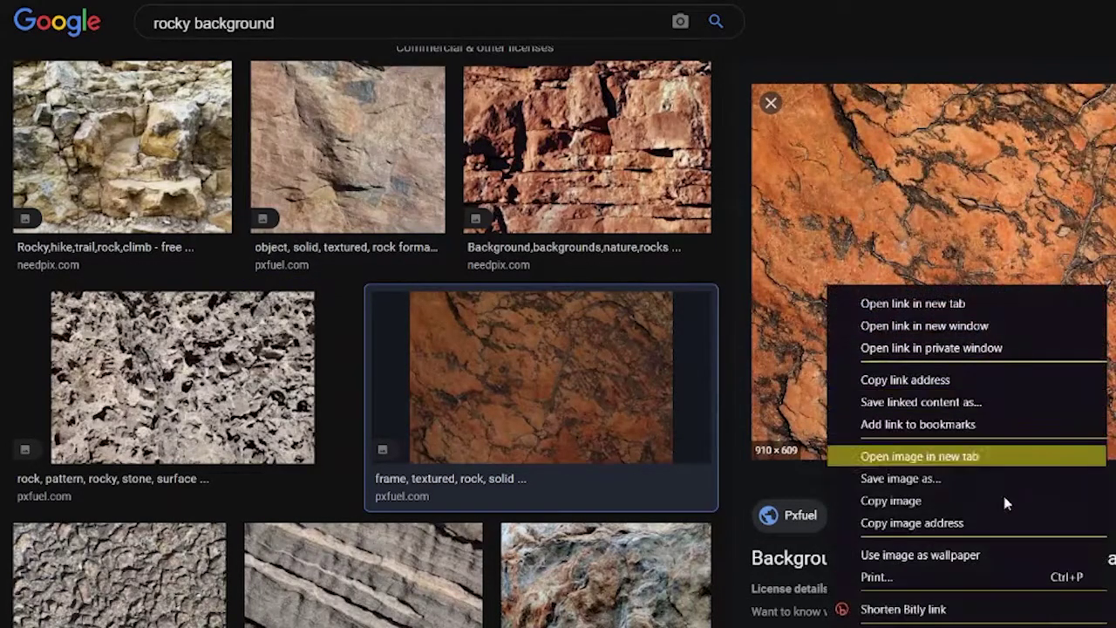
left_click(905, 484)
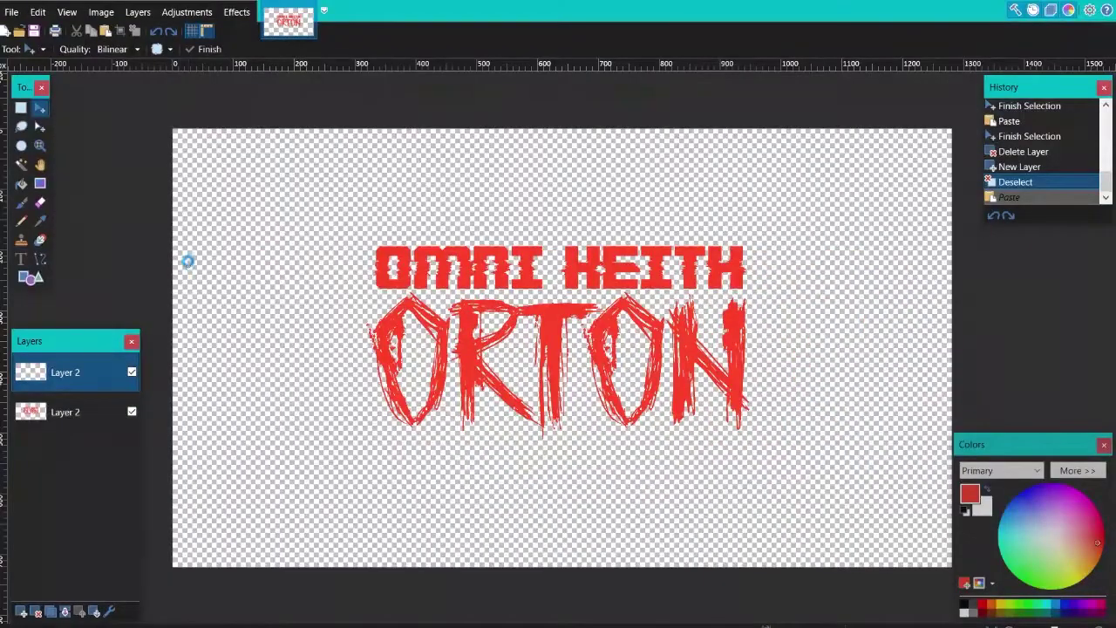
Paste the rock texture, resize it to fit the canvas and nudge it slightly up
key("ctrl+v")
left_click_drag(748, 514, 837, 531)
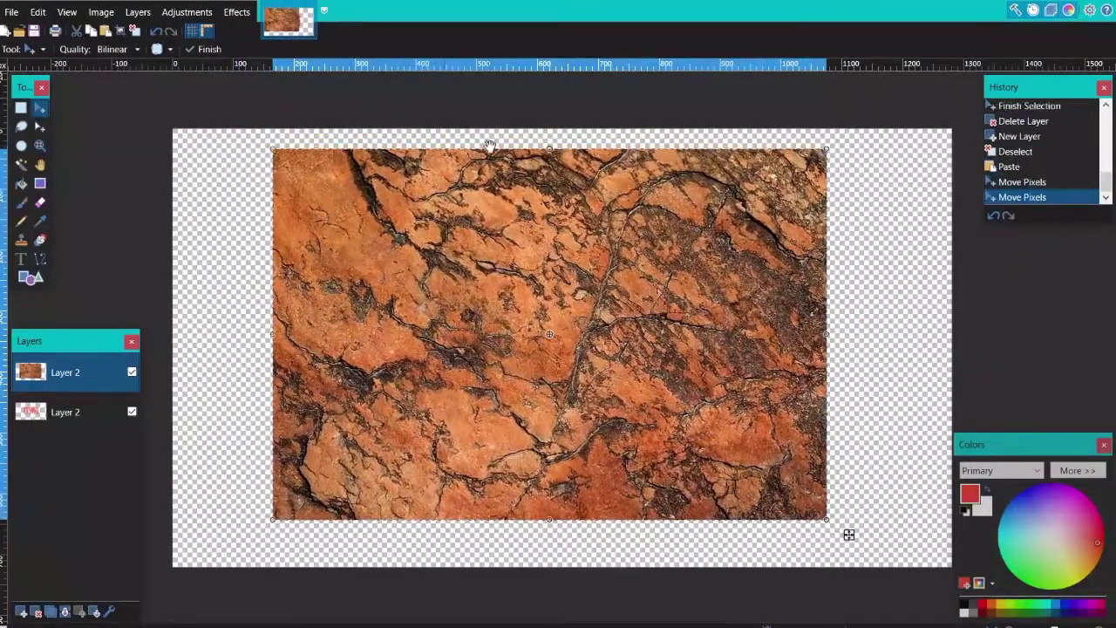
left_click_drag(545, 146, 549, 242)
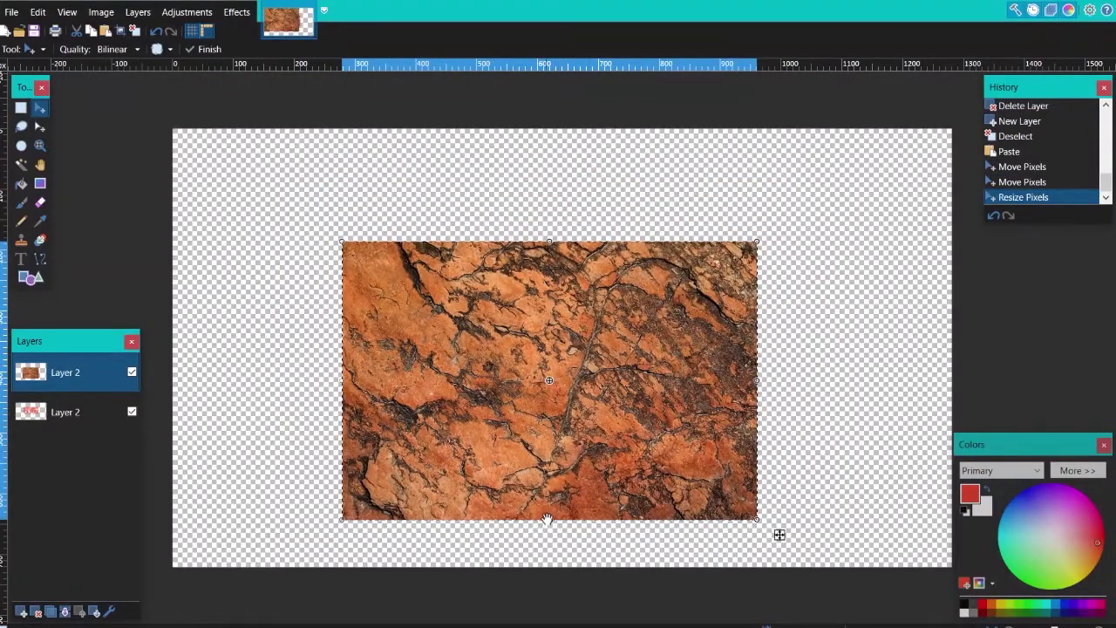
mouse_move(547, 521)
left_mouse_down()
mouse_move(560, 428)
mouse_move(549, 499)
left_mouse_up()
left_click_drag(742, 346, 755, 349)
left_click_drag(492, 384, 494, 359)
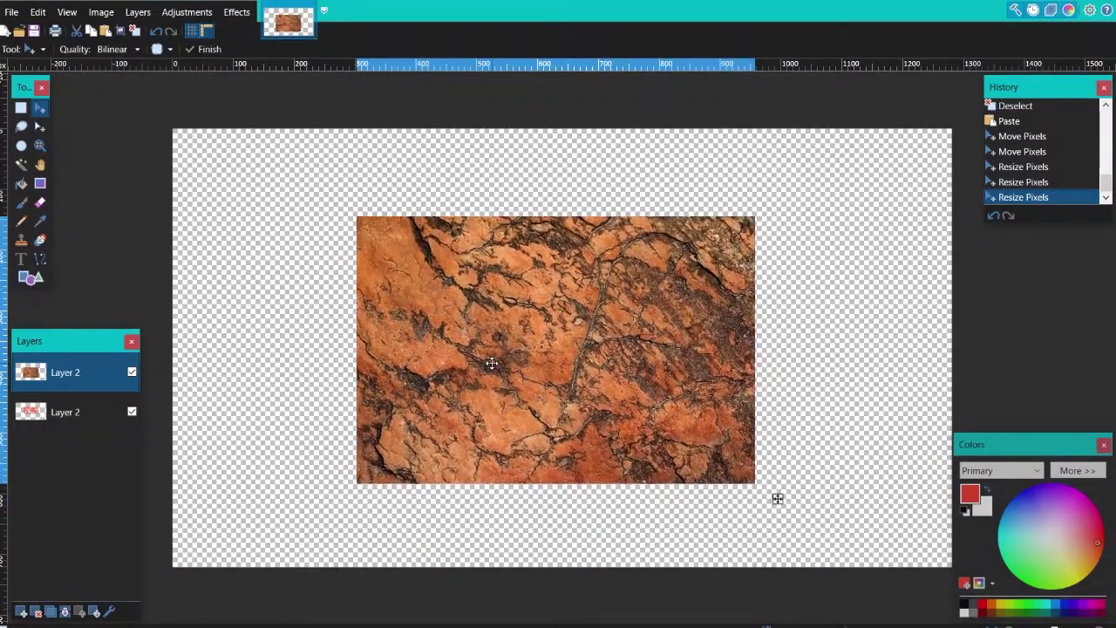
key("ctrl+d")
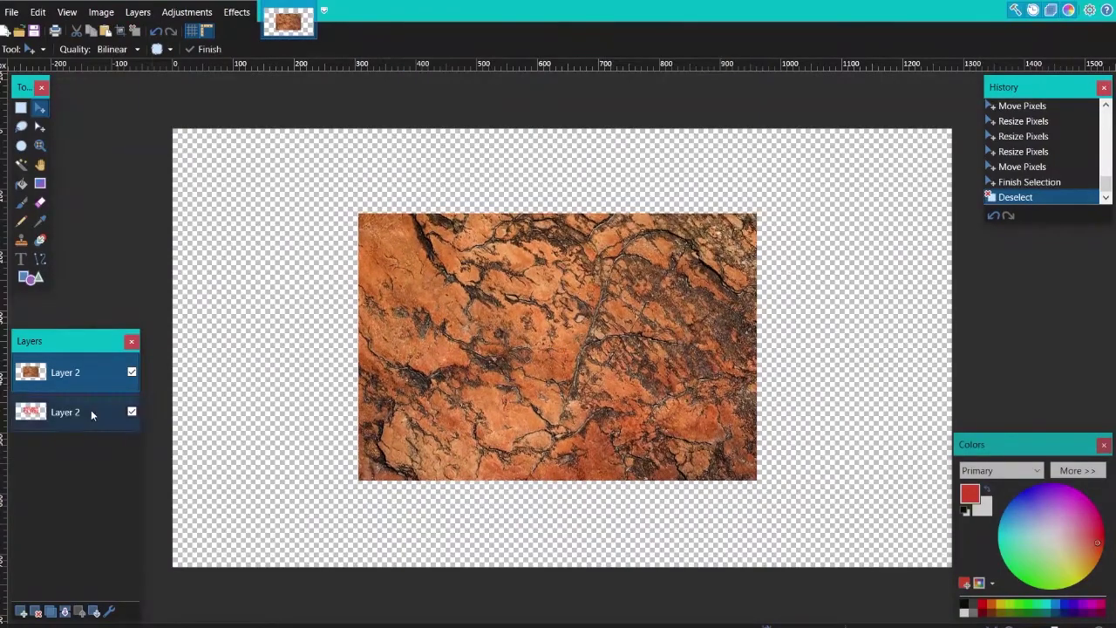
Put the red text layer above the rock texture layer
left_click(91, 409)
left_click(21, 164)
left_click_drag(63, 411, 63, 372)
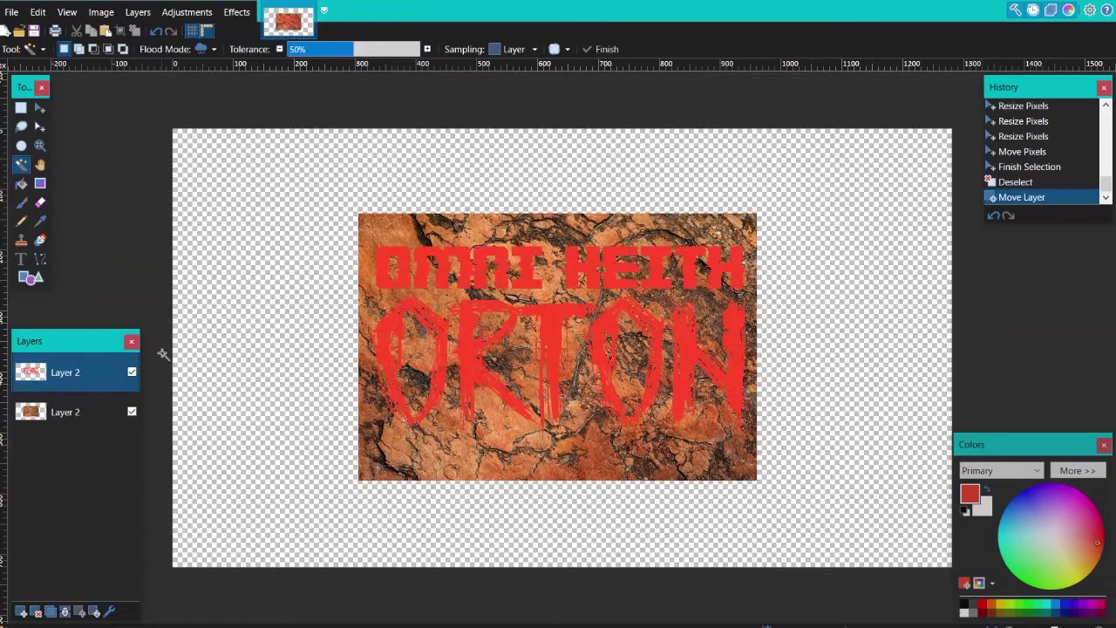
Select all red lettering with the Global Magic Wand, then move the rock layer above the text
left_click(214, 49)
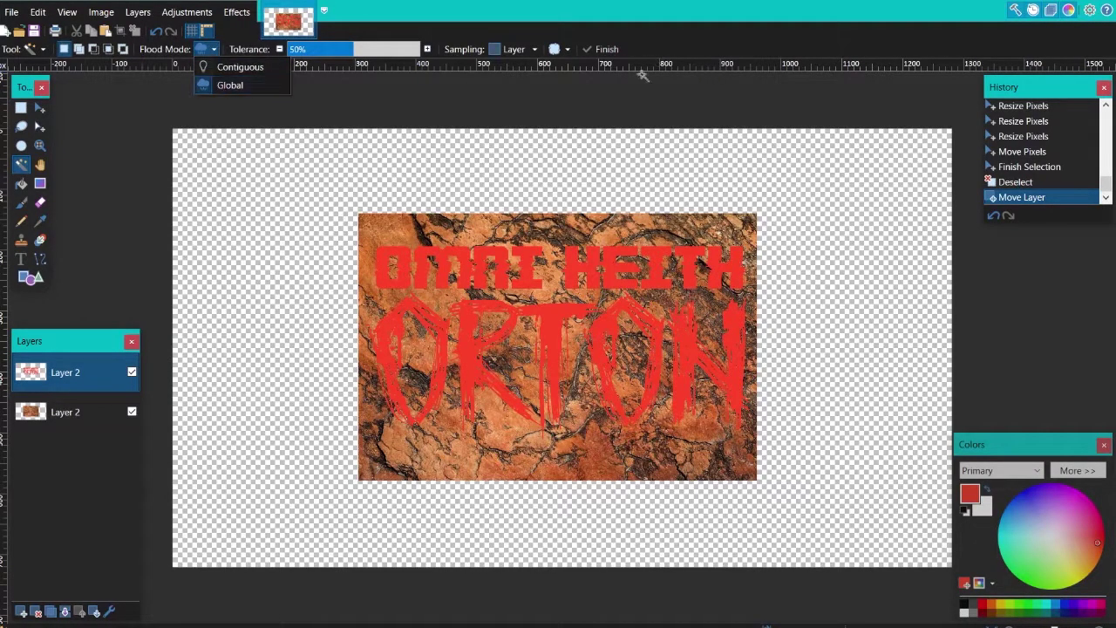
left_click(398, 278)
left_click(408, 287)
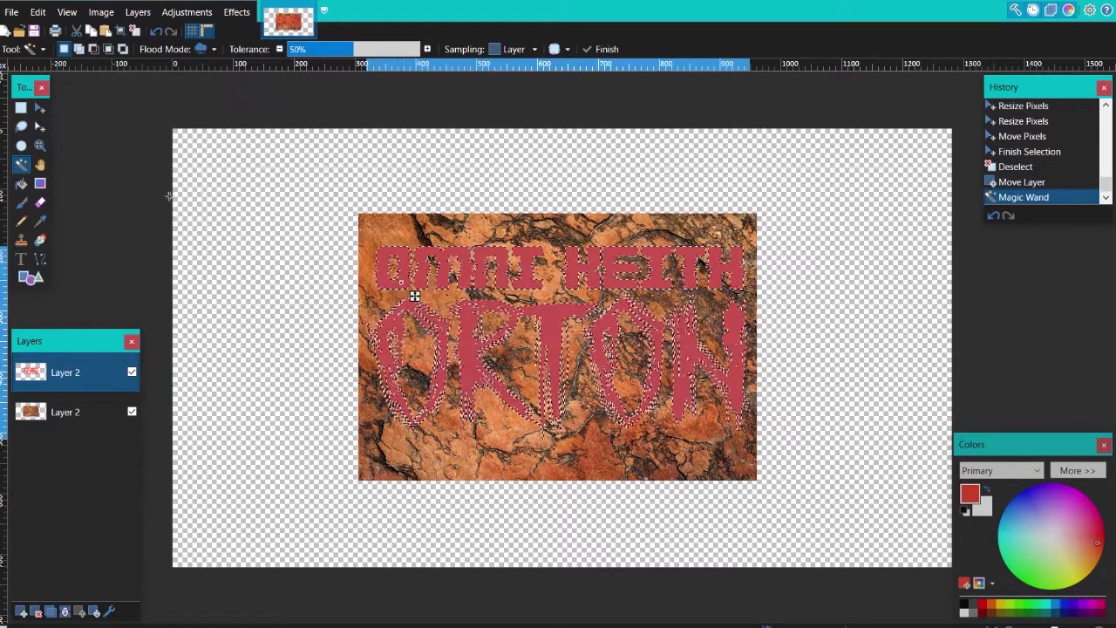
left_click(39, 109)
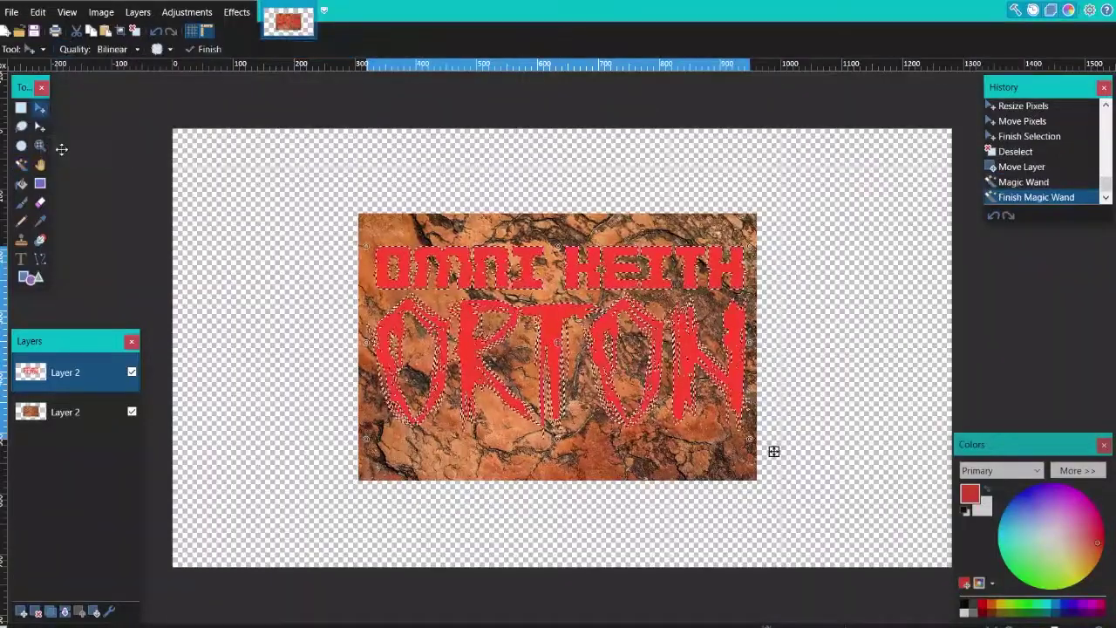
left_click(82, 406)
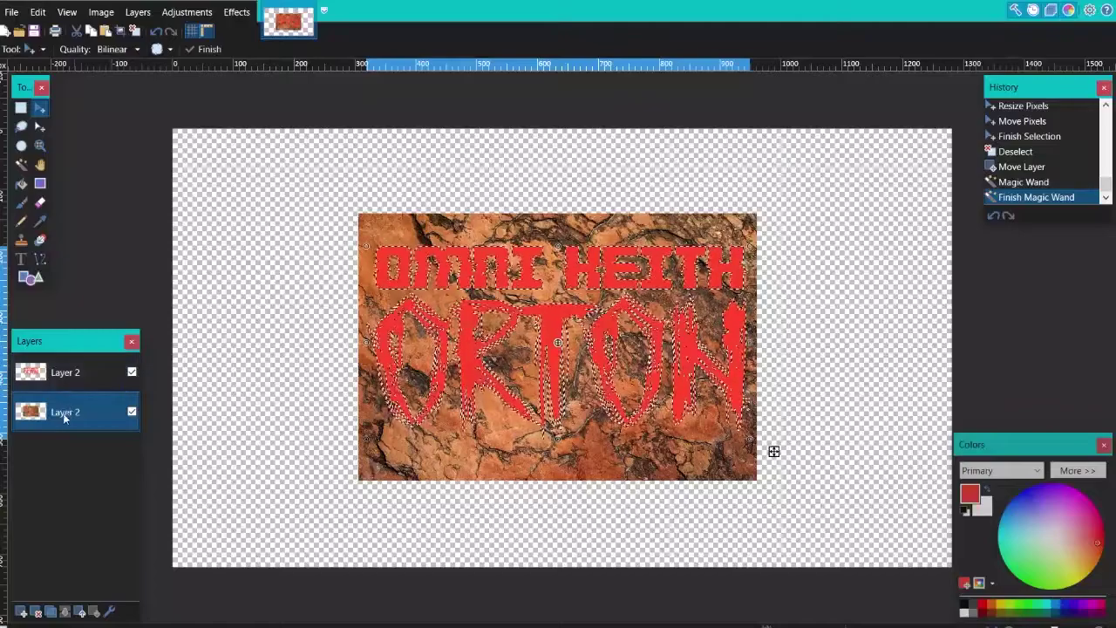
left_click_drag(67, 412, 69, 371)
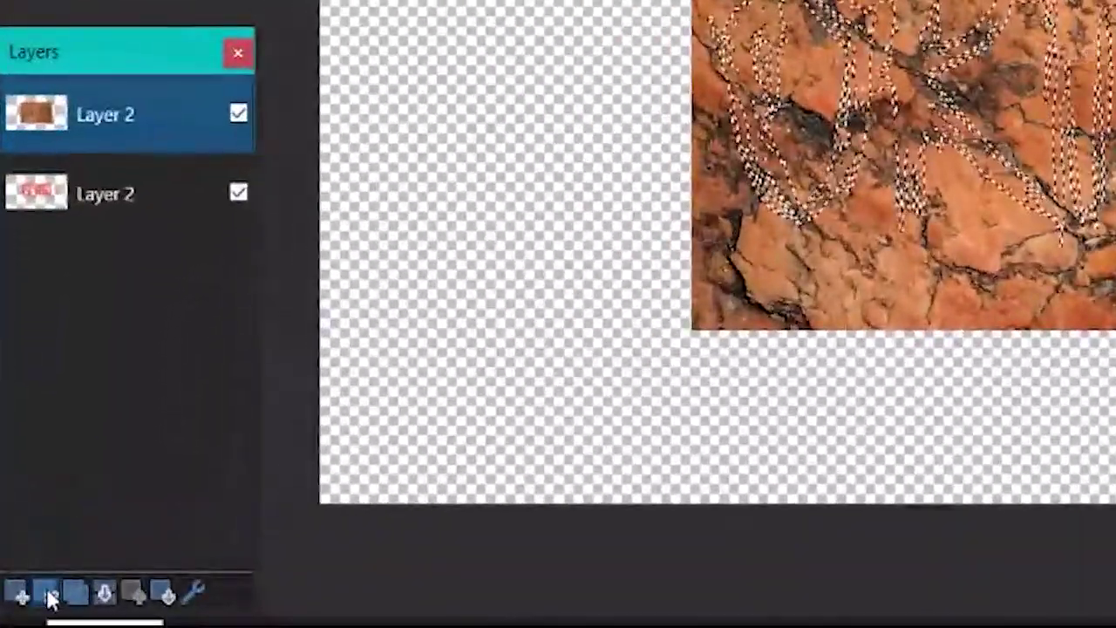
Delete the rock layer, paste the rock texture into the lettering selection, then deselect
left_click(37, 612)
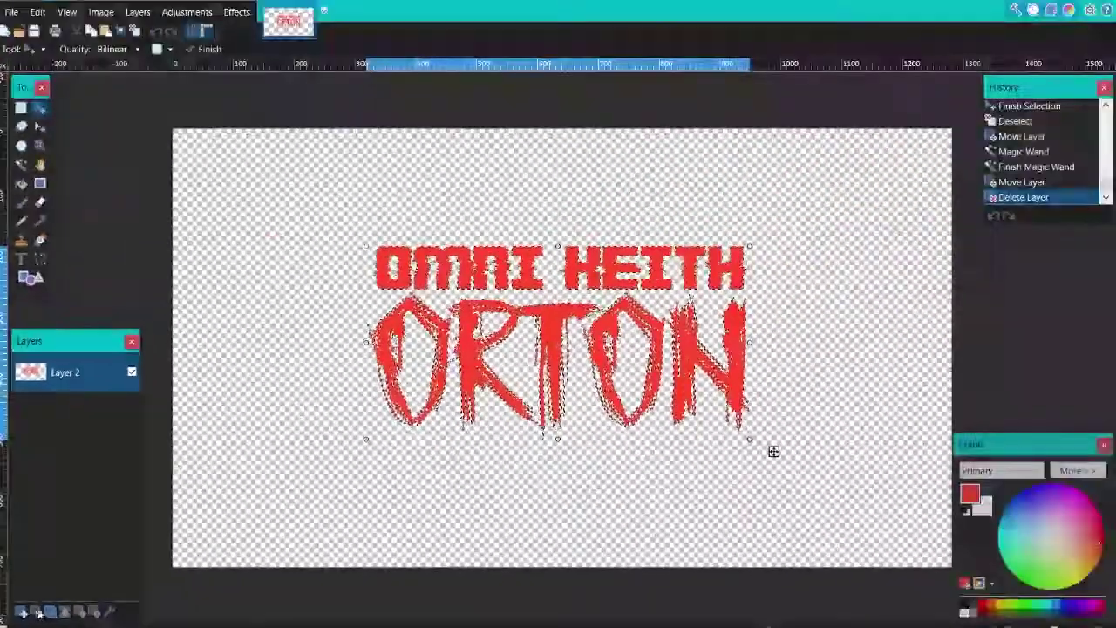
left_click(108, 32)
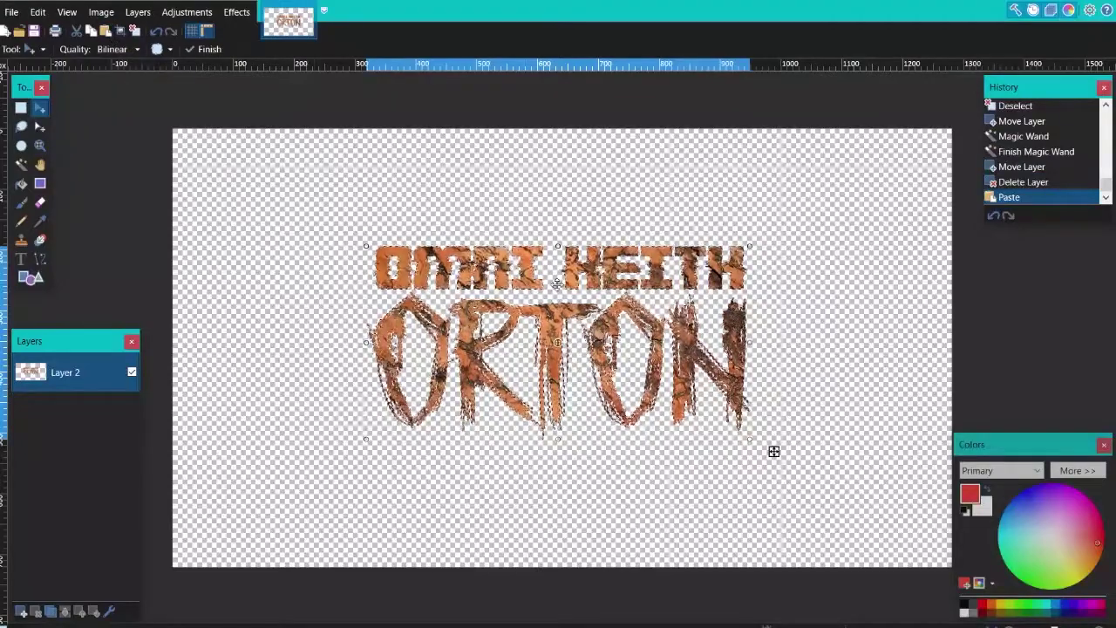
left_click(142, 33)
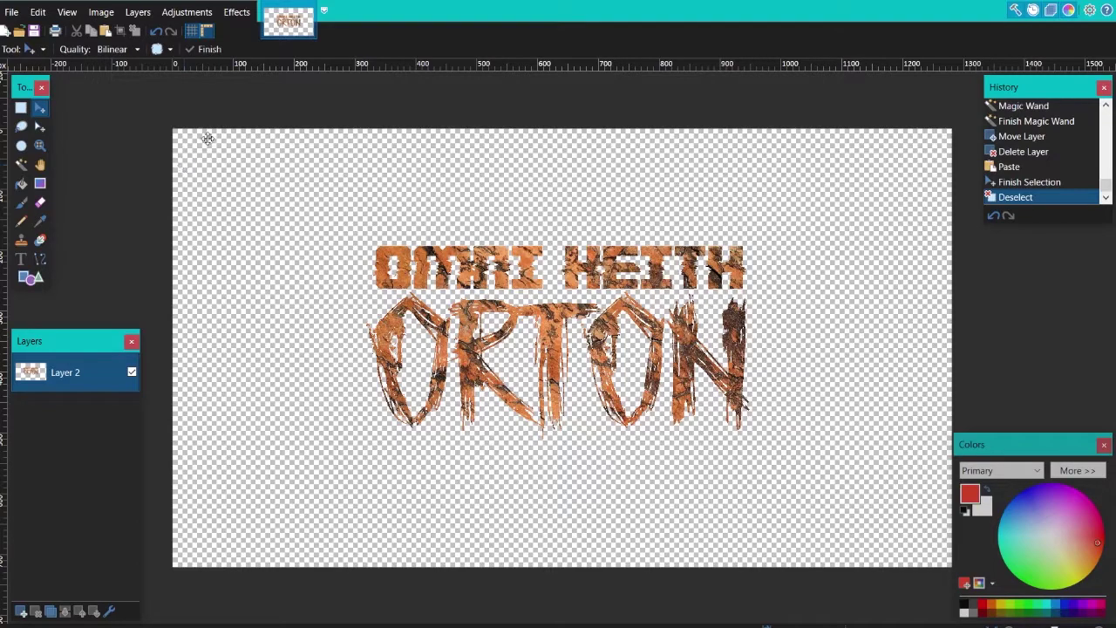
left_click(250, 15)
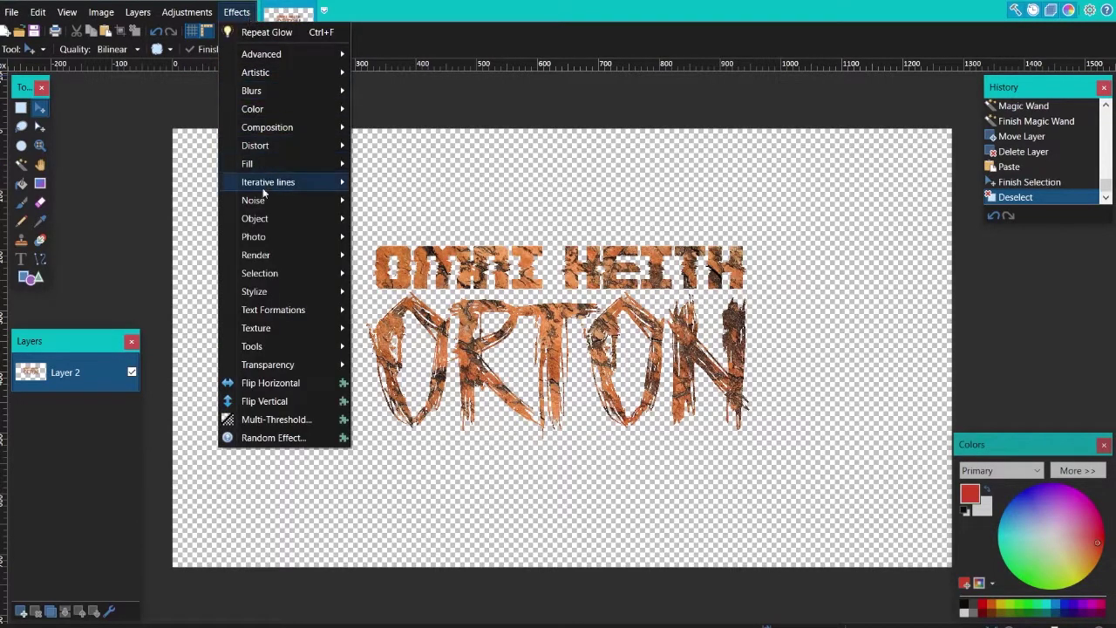
mouse_move(253, 225)
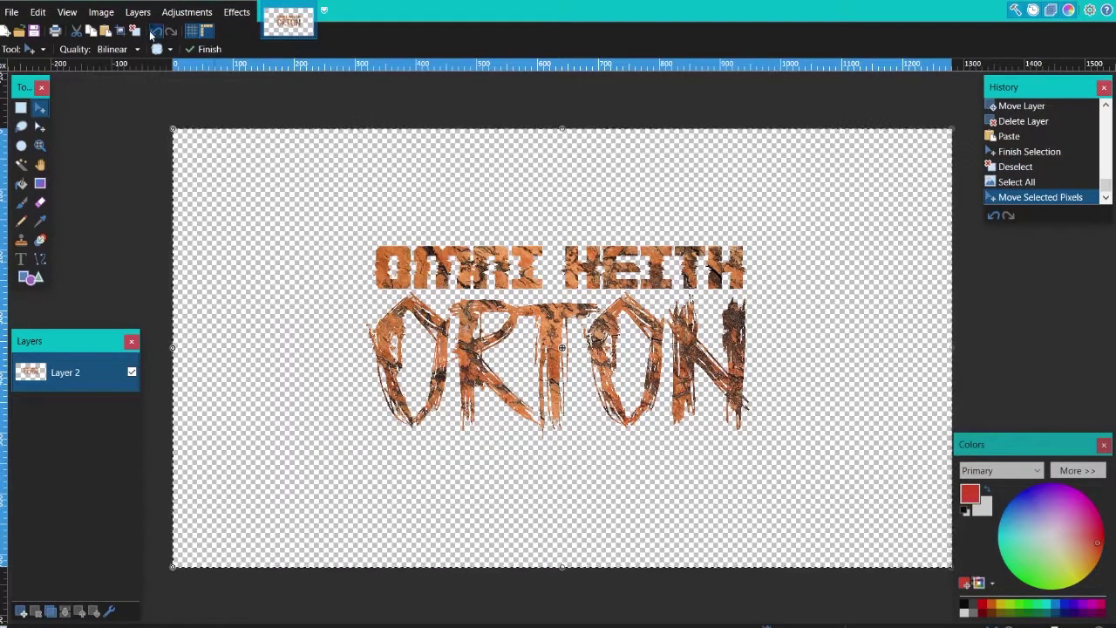
key("ctrl+z")
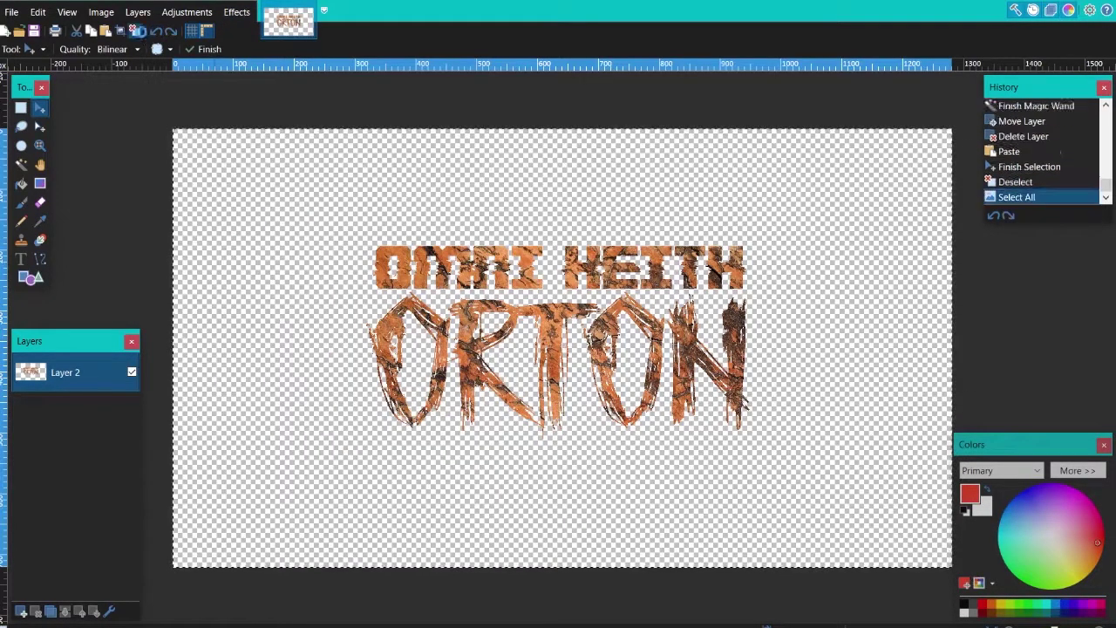
key("ctrl+d")
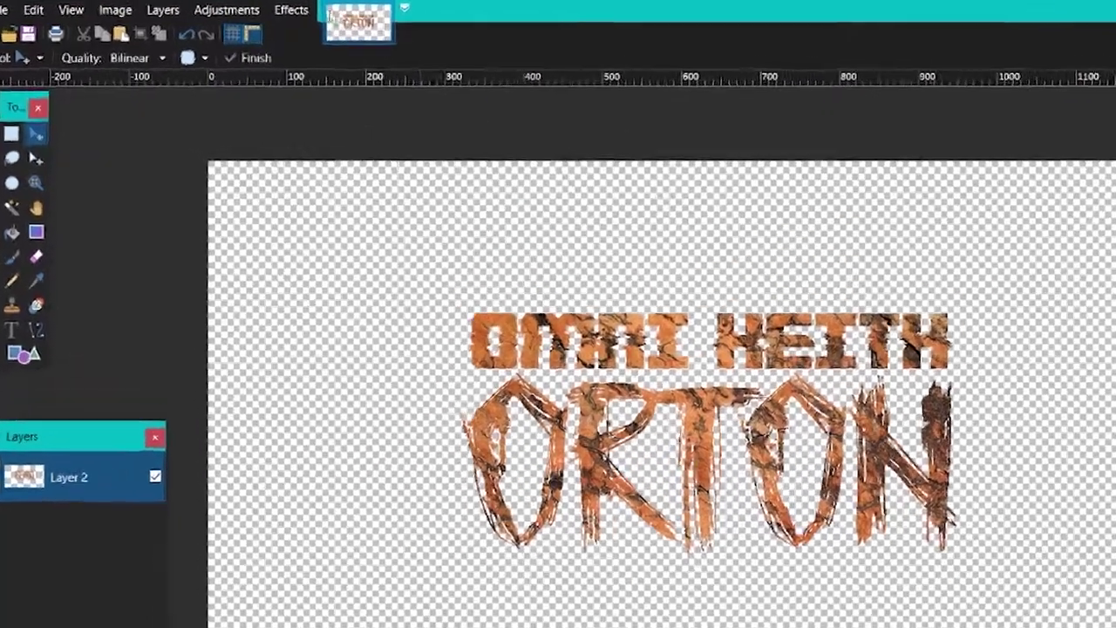
Start an Outline Object effect on the lettering, testing colours and widths, and enable the angled offset
left_click(236, 11)
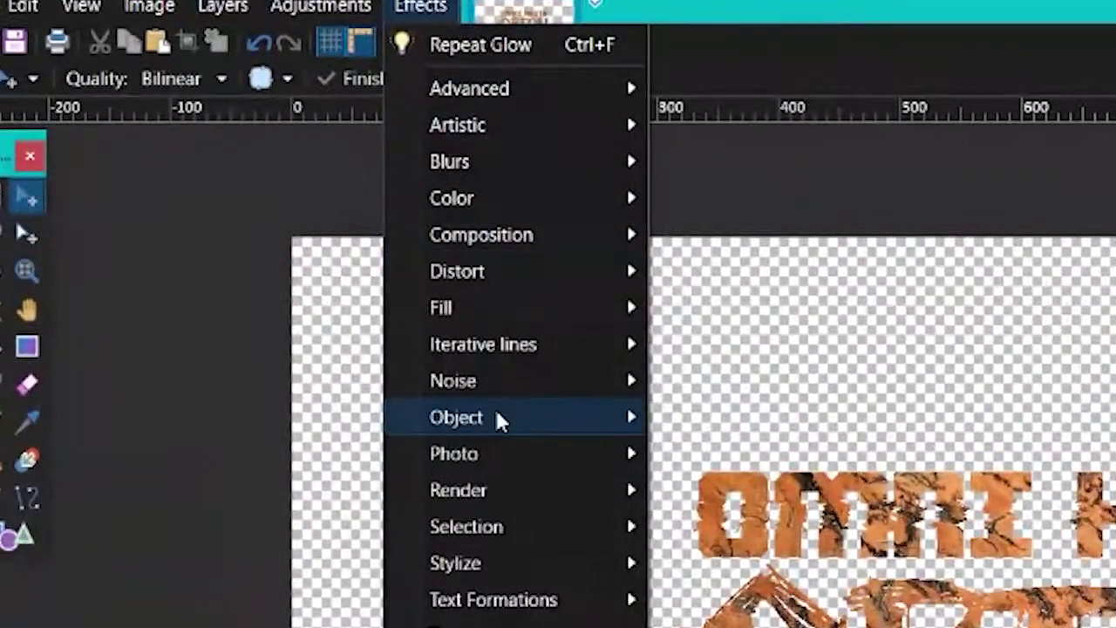
mouse_move(496, 413)
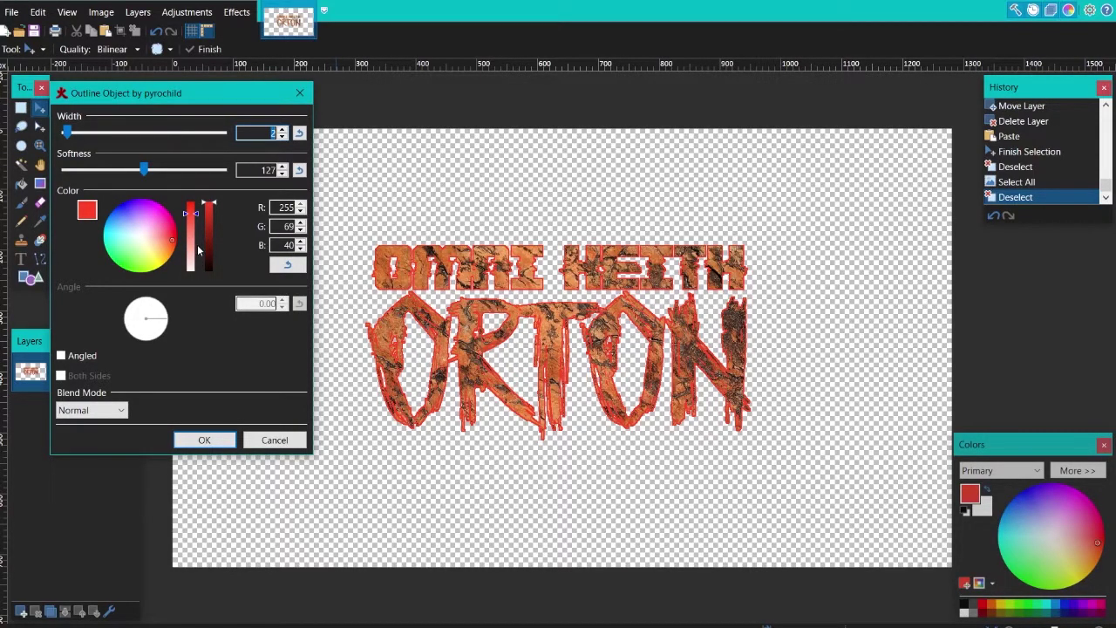
mouse_move(143, 255)
left_mouse_down()
mouse_move(191, 288)
mouse_move(240, 231)
mouse_move(255, 180)
mouse_move(131, 188)
mouse_move(85, 247)
mouse_move(131, 304)
mouse_move(114, 303)
mouse_move(165, 216)
left_mouse_up()
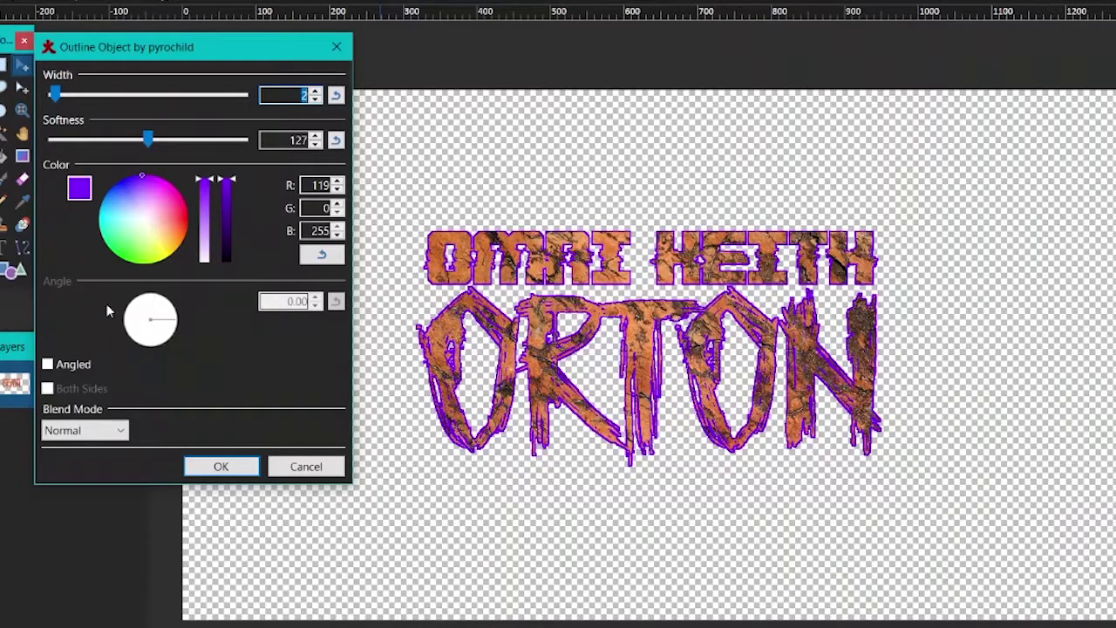
left_click(316, 99)
left_click(316, 91)
left_click(210, 464)
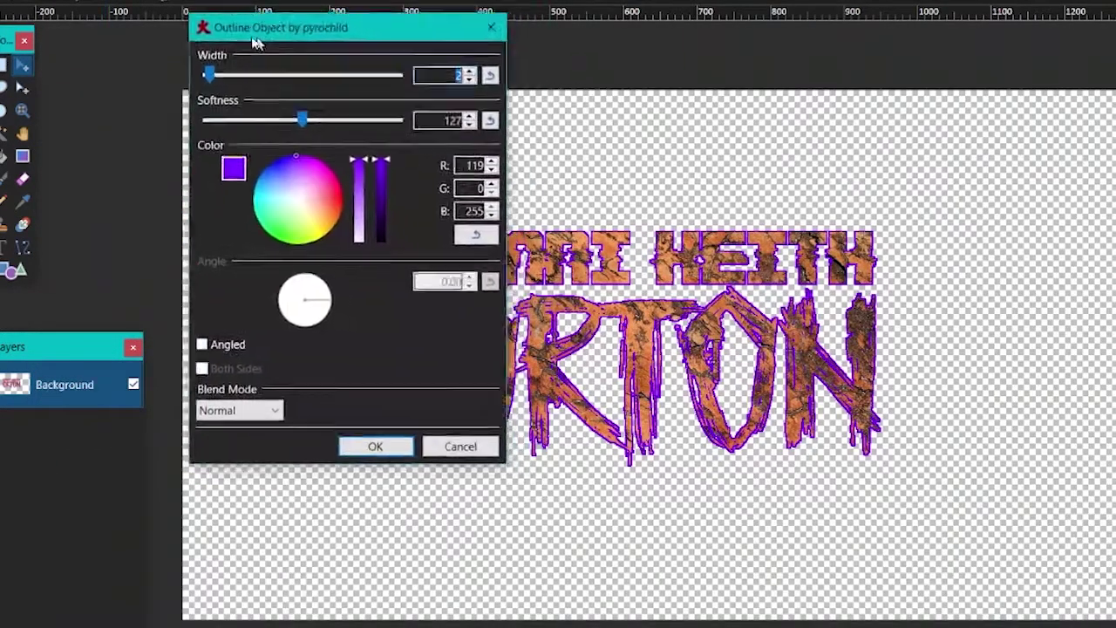
left_click_drag(255, 41, 178, 23)
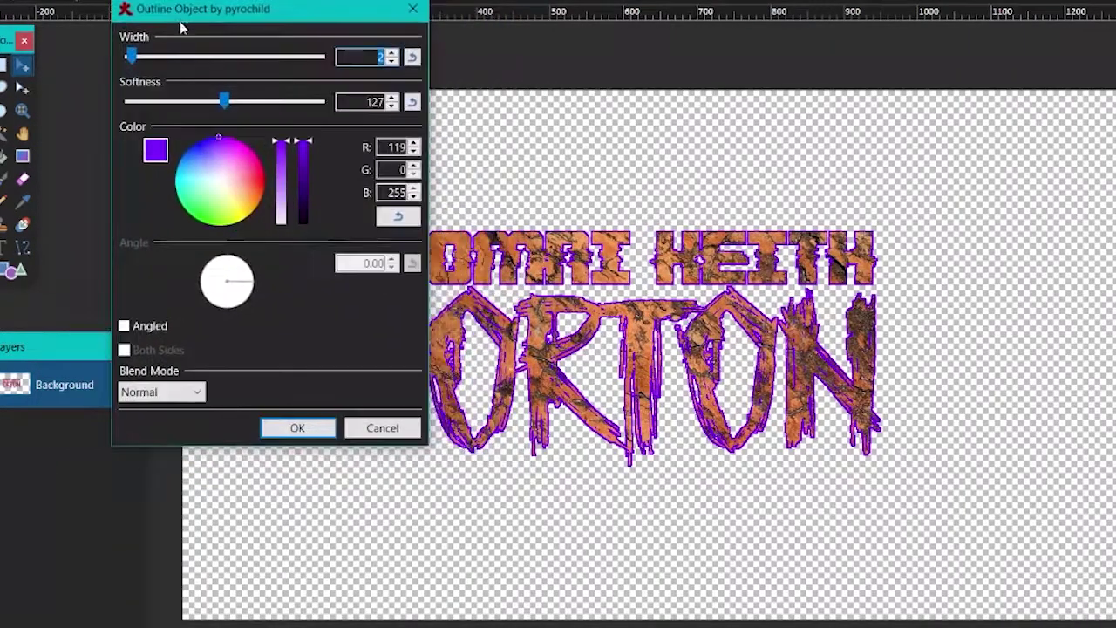
left_click(124, 326)
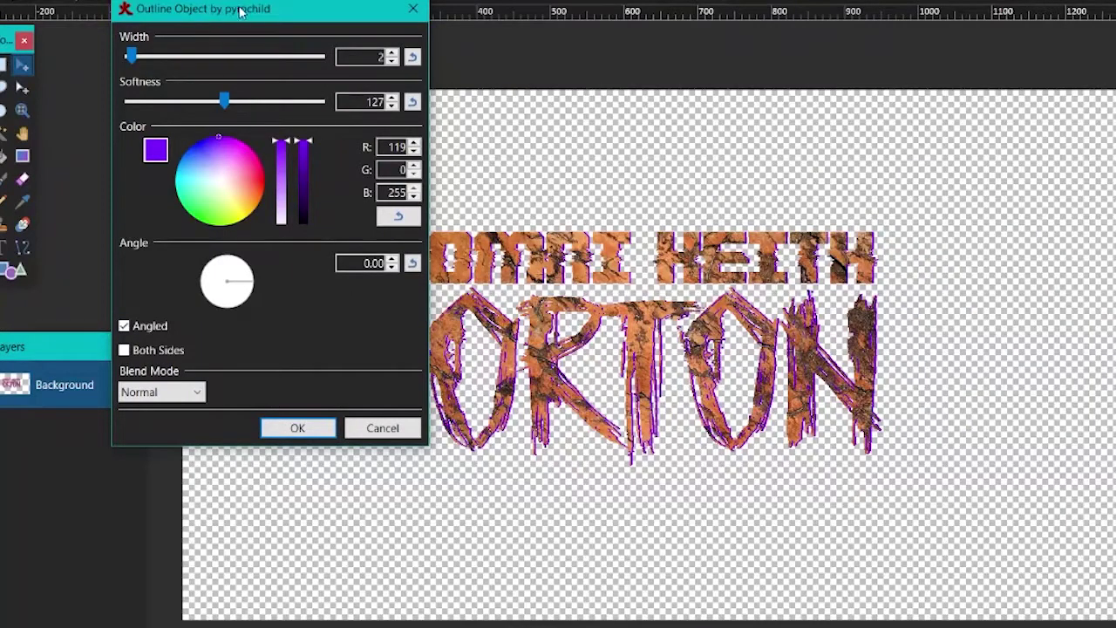
left_click_drag(243, 12, 161, 24)
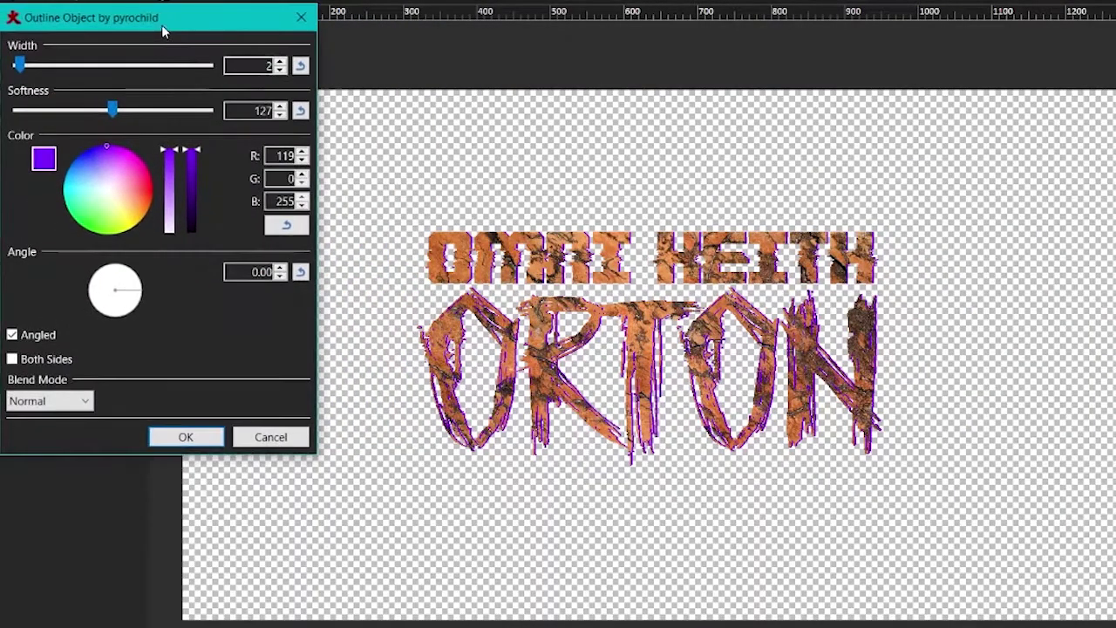
Set the outline to width 7, angle about -29.22°, and dark red (117, 7, 0)
left_click(145, 71)
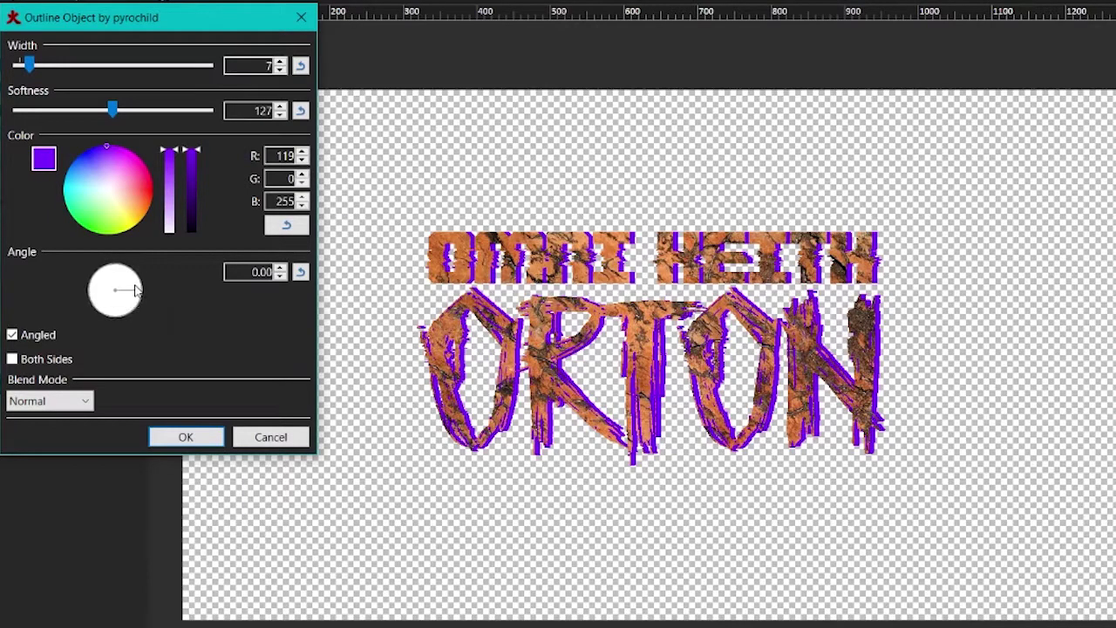
left_click_drag(135, 295, 135, 310)
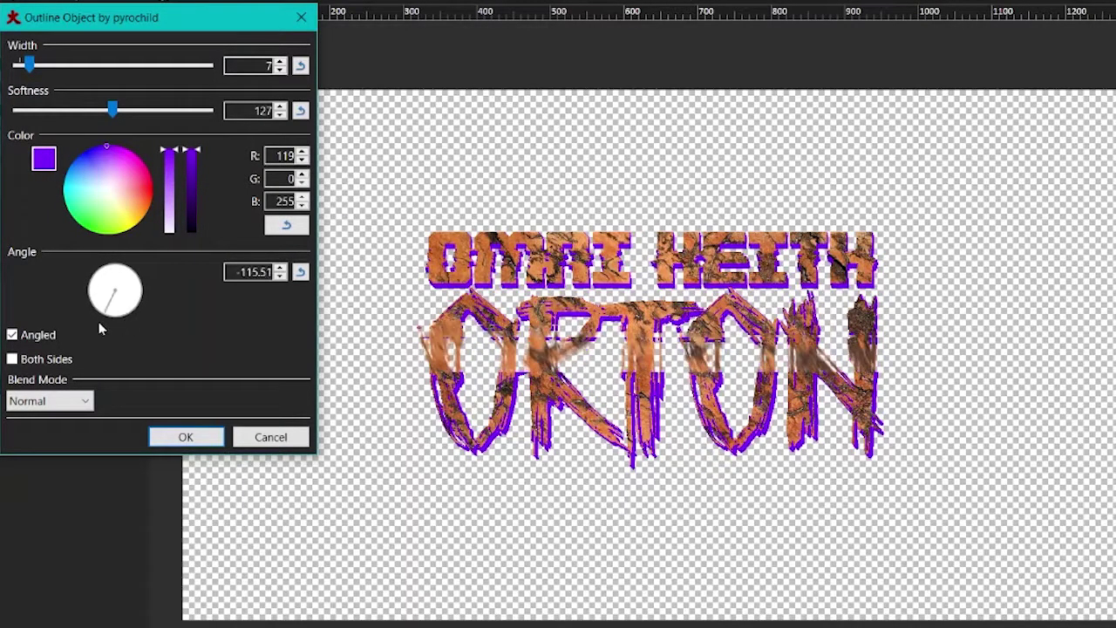
left_click_drag(99, 324, 131, 250)
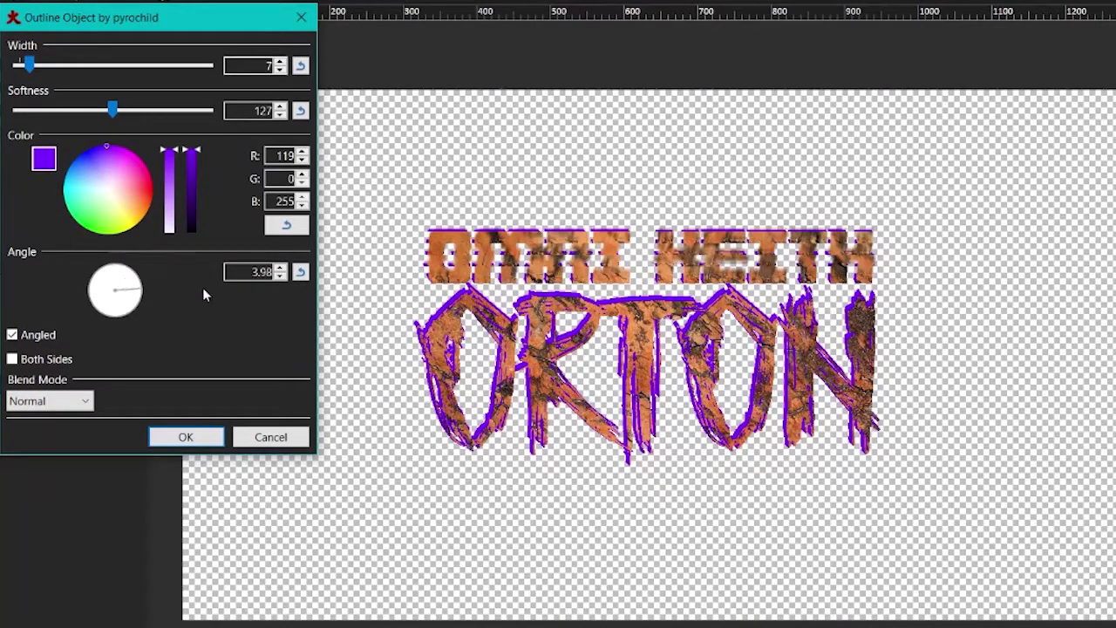
left_click_drag(203, 292, 201, 341)
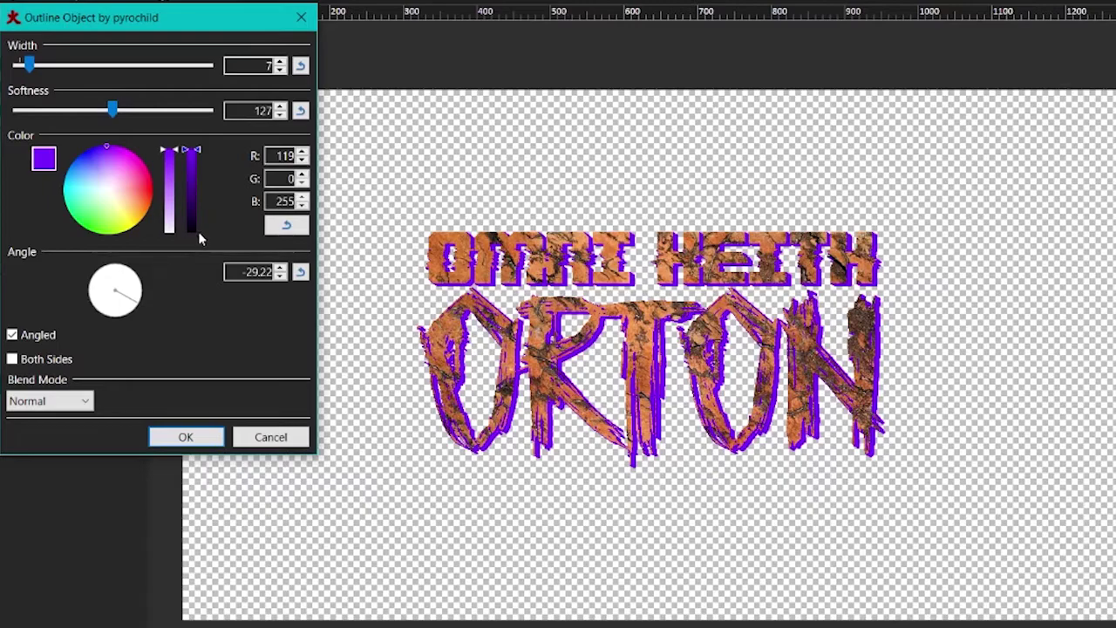
left_click_drag(85, 190, 171, 203)
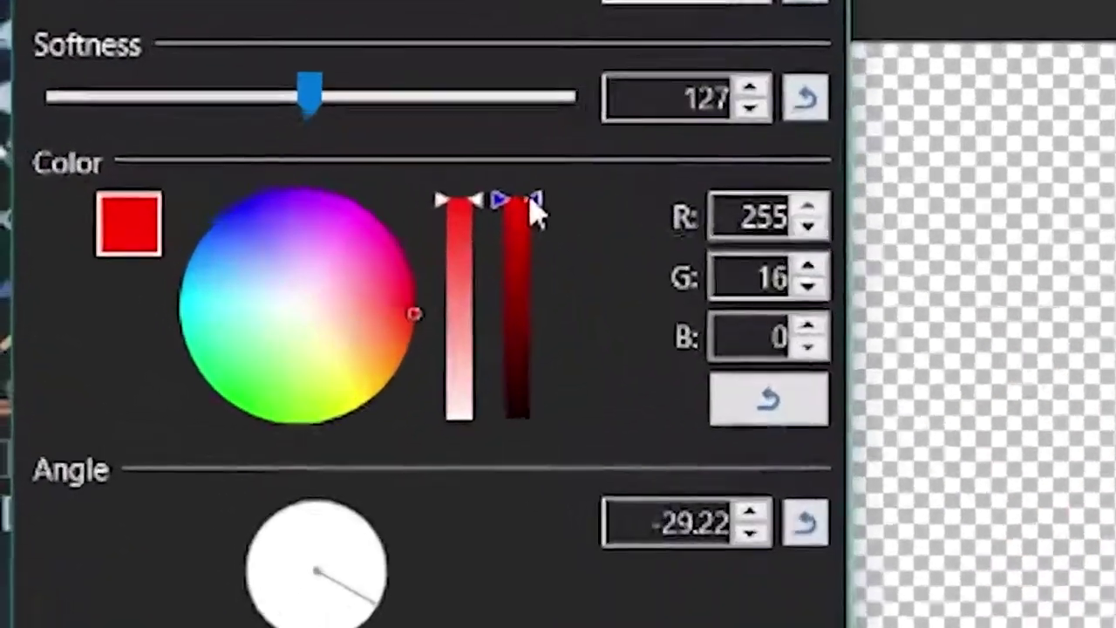
left_click_drag(197, 152, 197, 195)
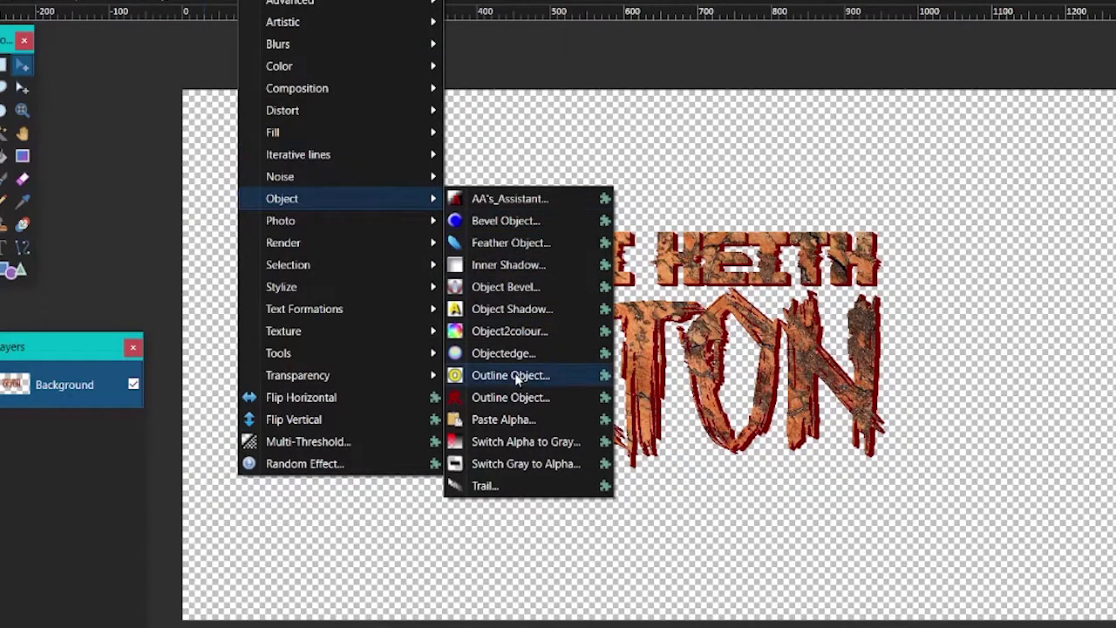
Add a second outline in semi-transparent blue (21, 0, 255, alpha 128) over the dark red one
left_click(517, 373)
left_click_drag(535, 201, 152, 62)
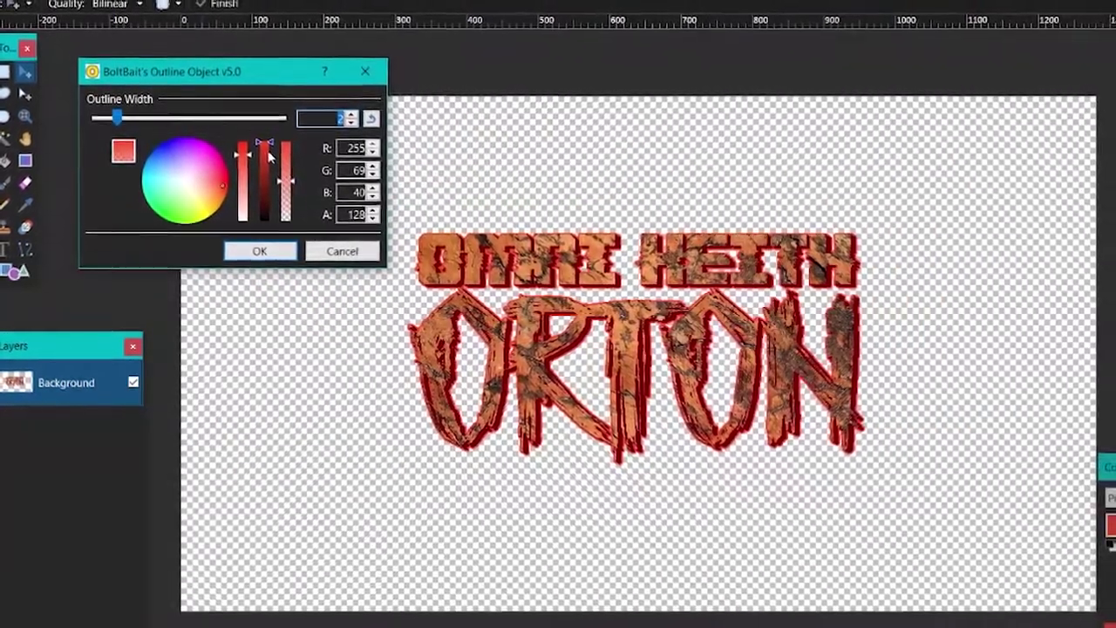
left_click_drag(269, 145, 265, 228)
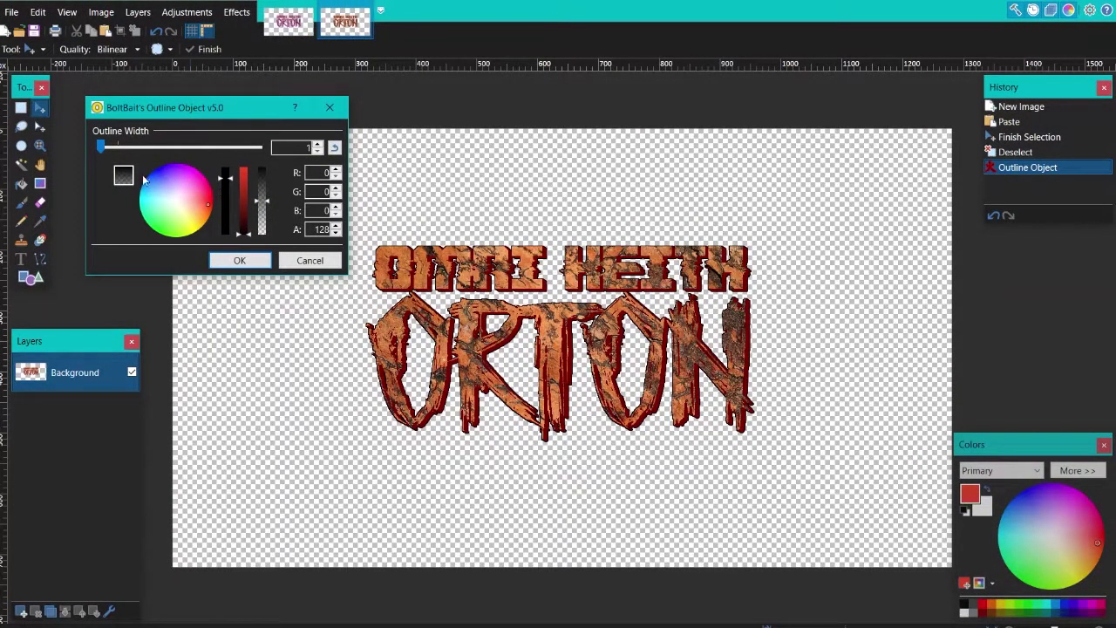
left_click_drag(167, 170, 152, 151)
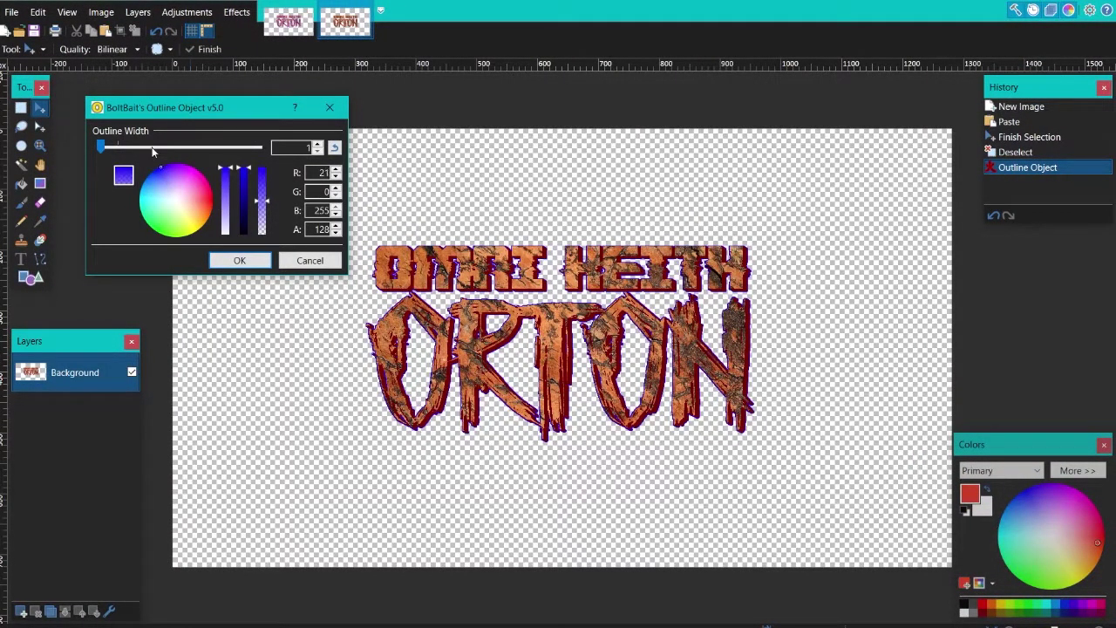
left_click(239, 261)
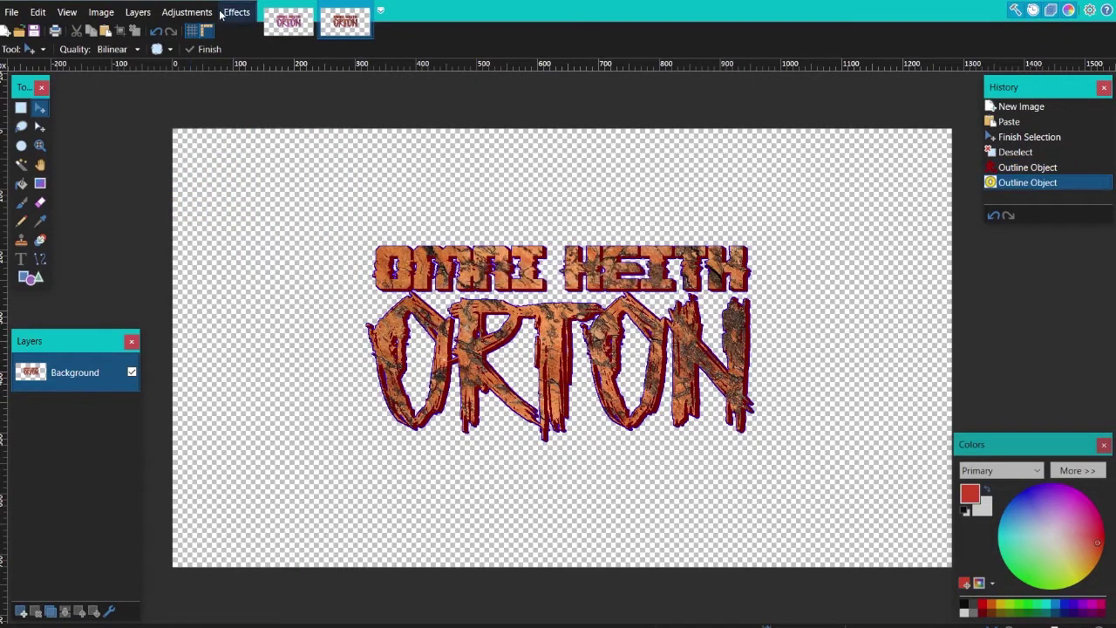
Duplicate the logo layer and turn the copy's lettering black with Hue/Saturation Lightness -100
key("ctrl+a")
key("ctrl+shift+d")
left_click(187, 12)
left_click(218, 239)
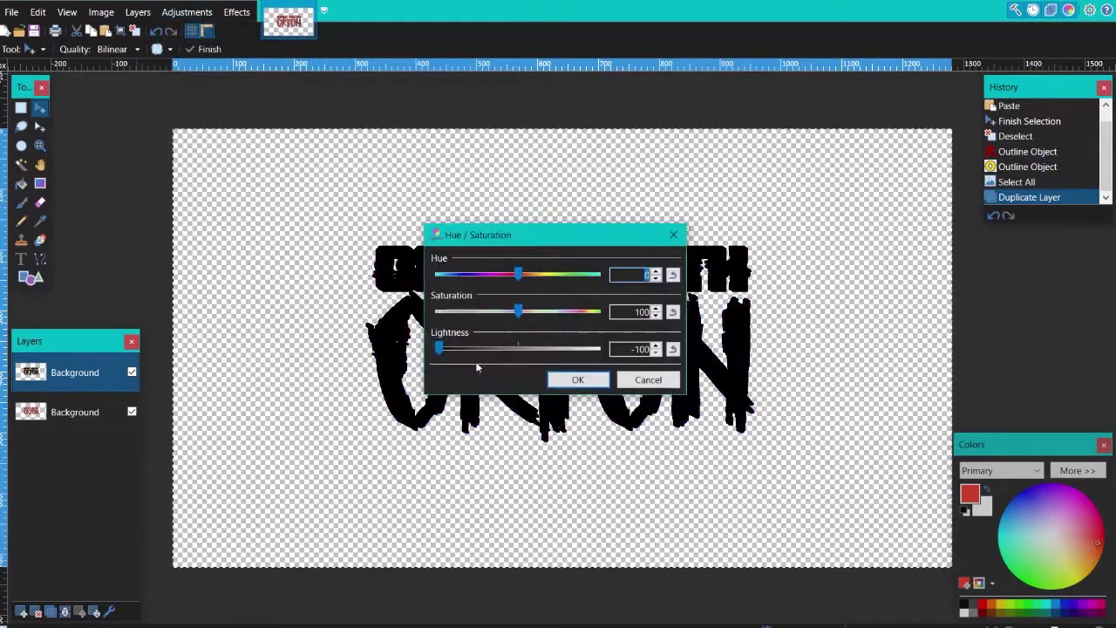
left_click(577, 379)
key("ctrl+d")
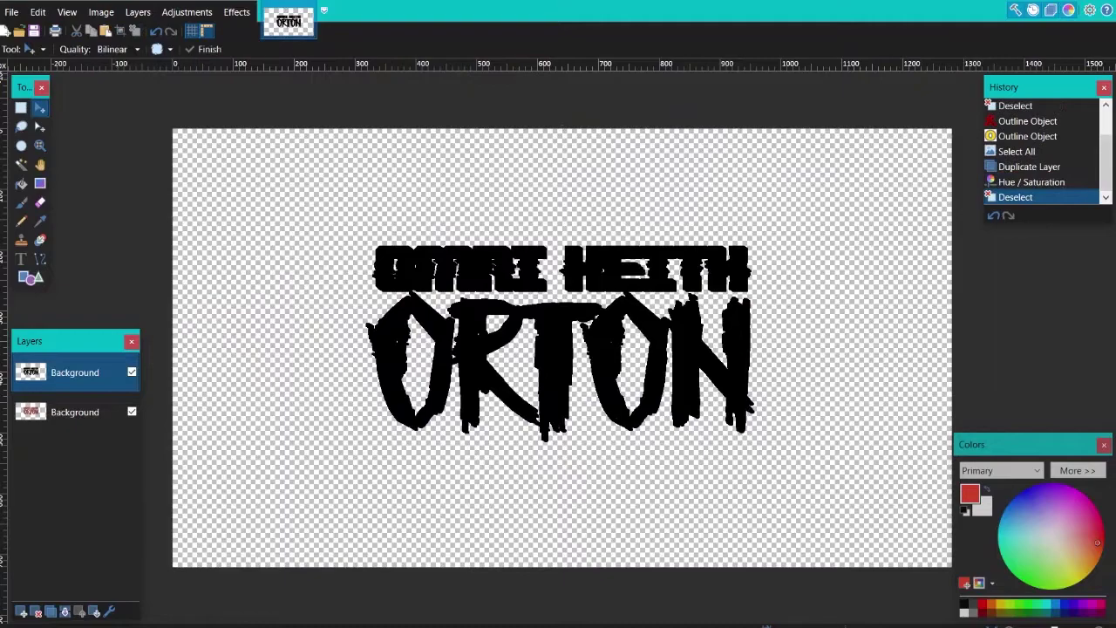
Magic Wand the black letters and fill them with a top-to-bottom red-to-white gradient
left_click(21, 165)
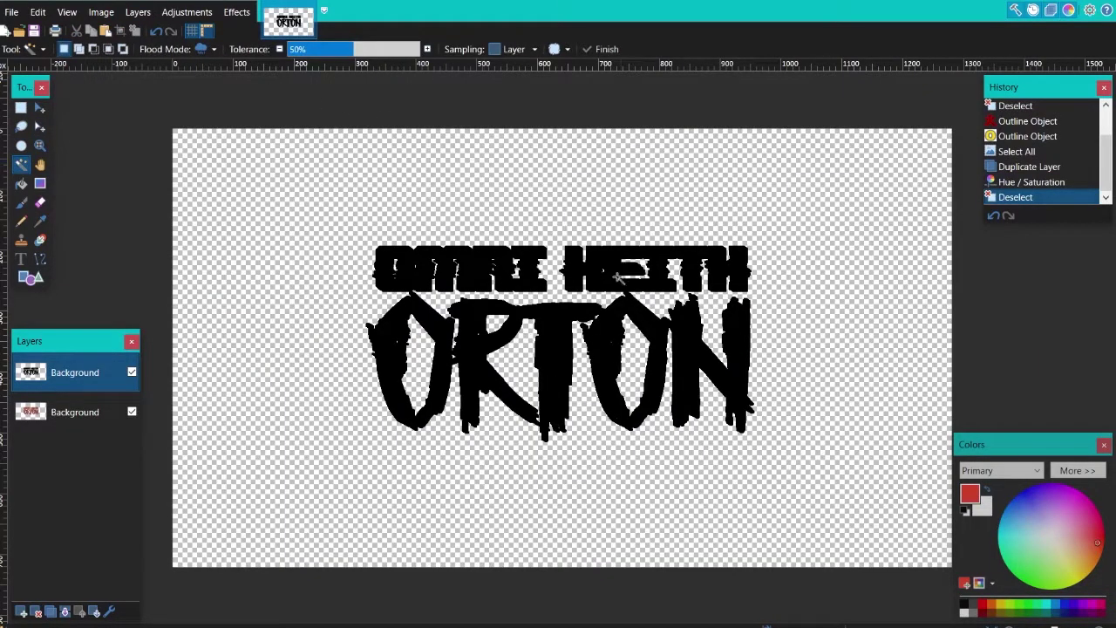
left_click(410, 277)
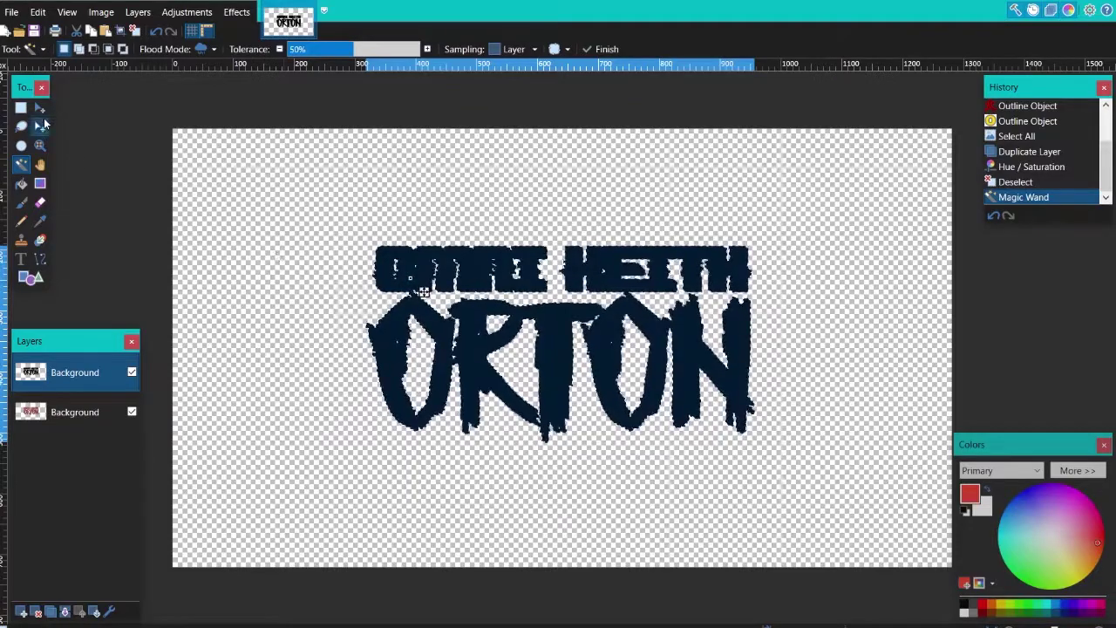
left_click(41, 108)
key("f")
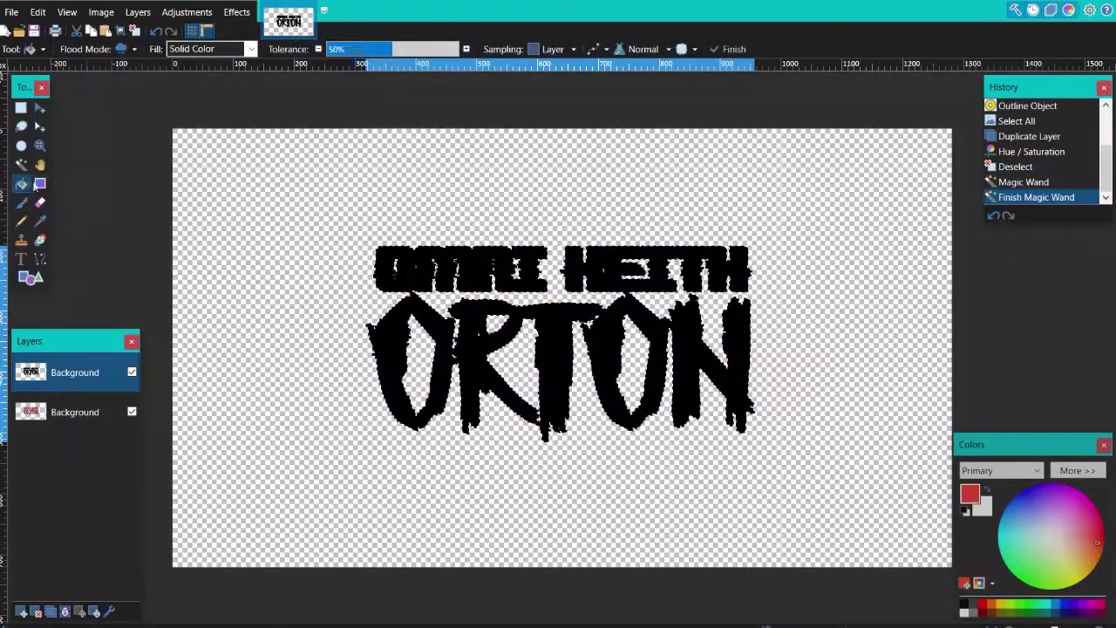
key("g")
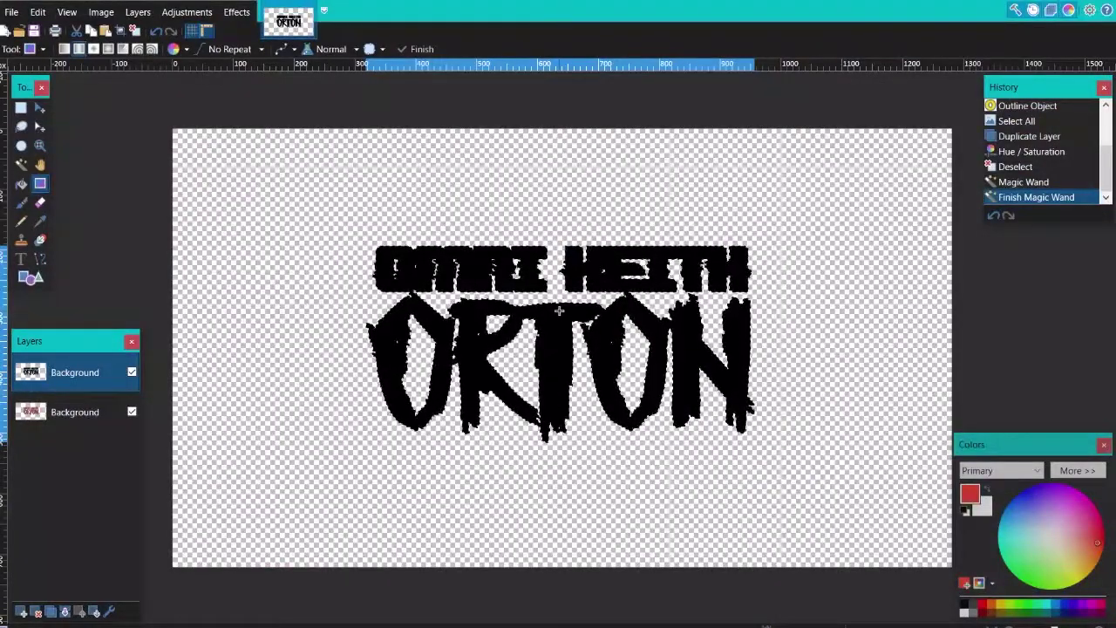
left_click_drag(559, 310, 558, 417)
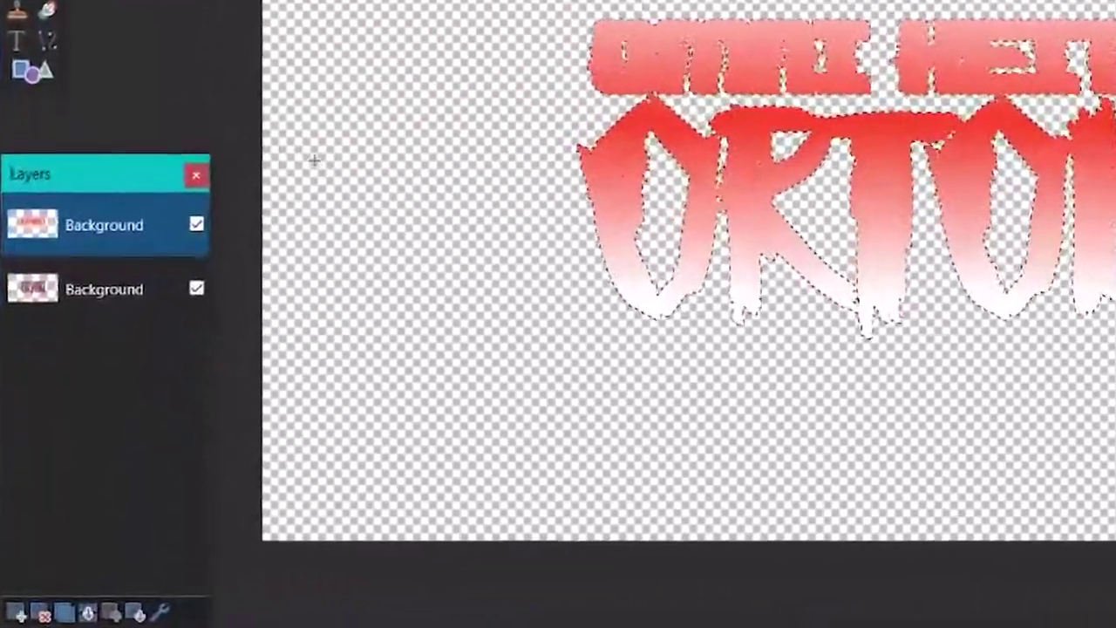
Set the gradient layer's blend mode to Darken, after trying Multiply and Additive, then deselect
double_click(141, 226)
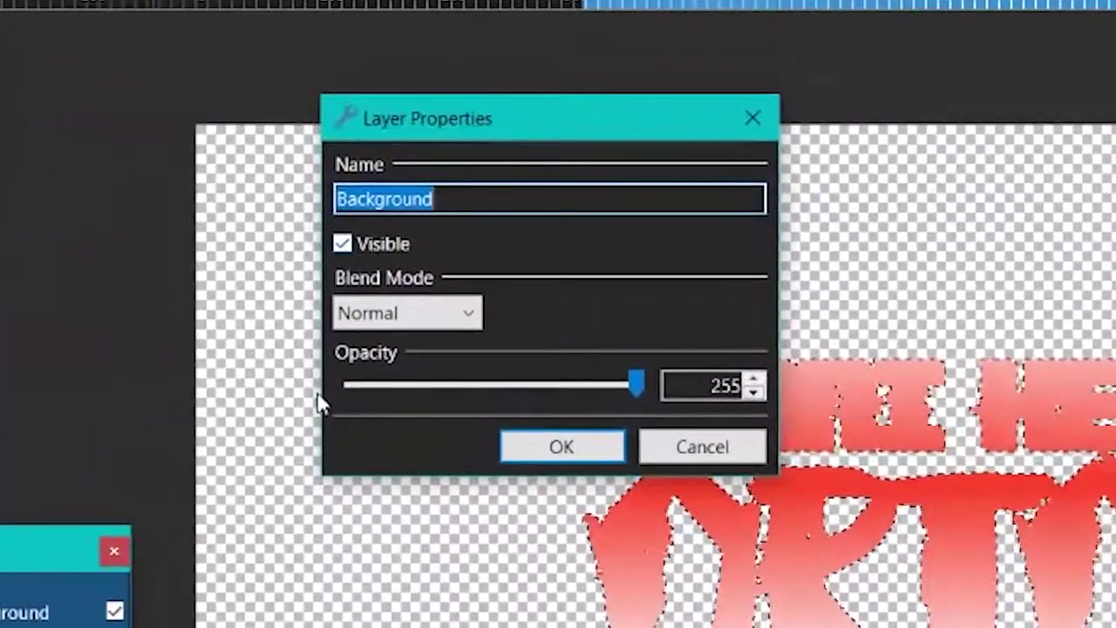
left_click(910, 155)
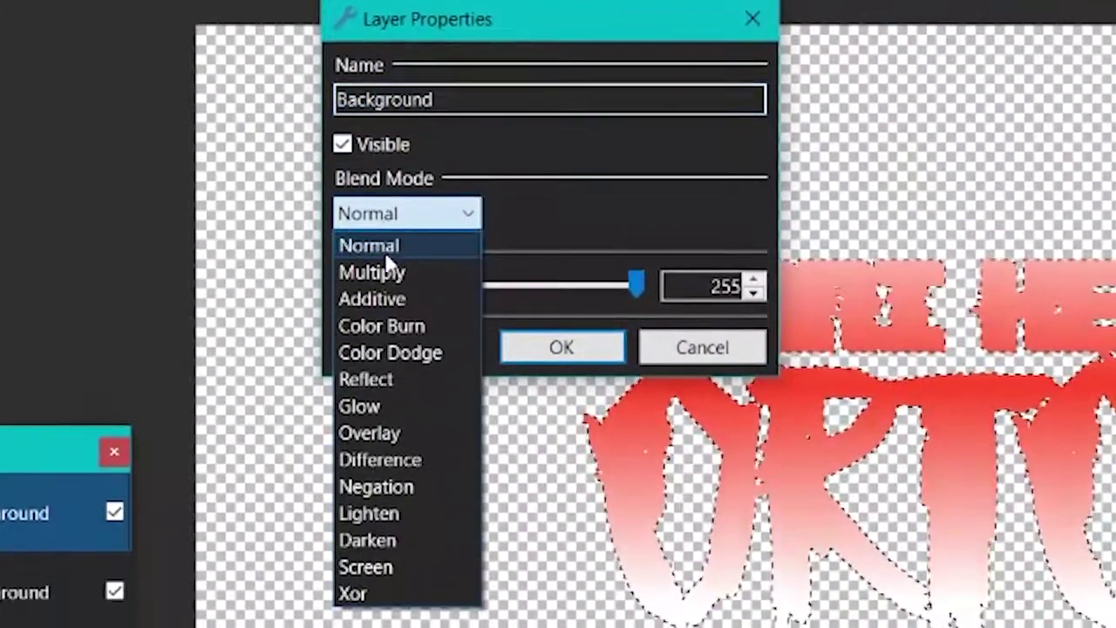
left_click(393, 271)
left_click(401, 226)
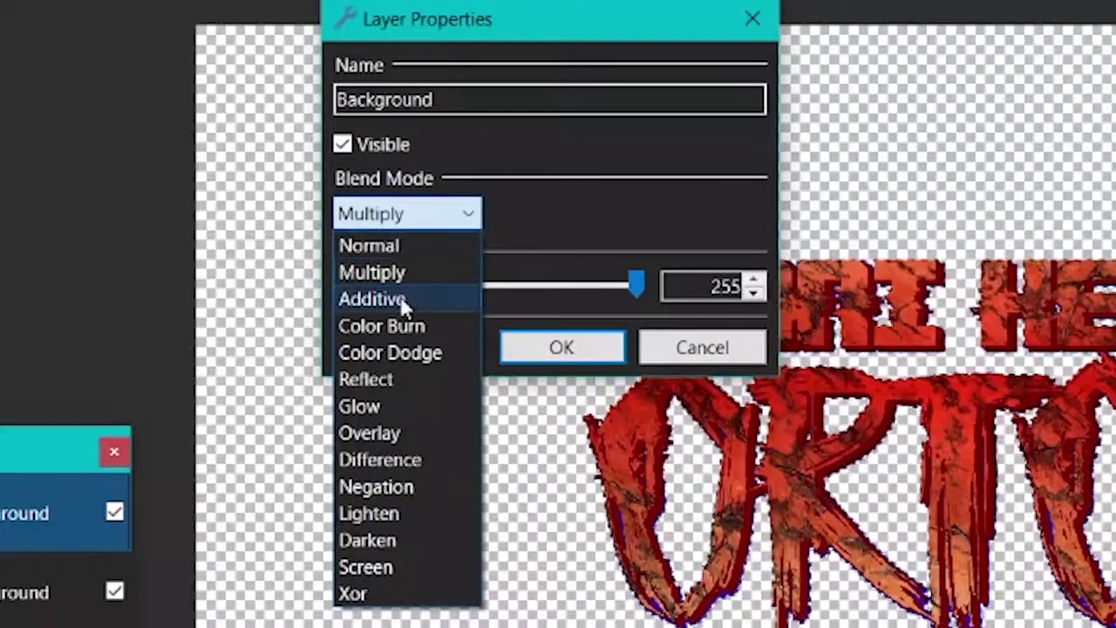
left_click(403, 301)
left_click(419, 219)
key("Down")
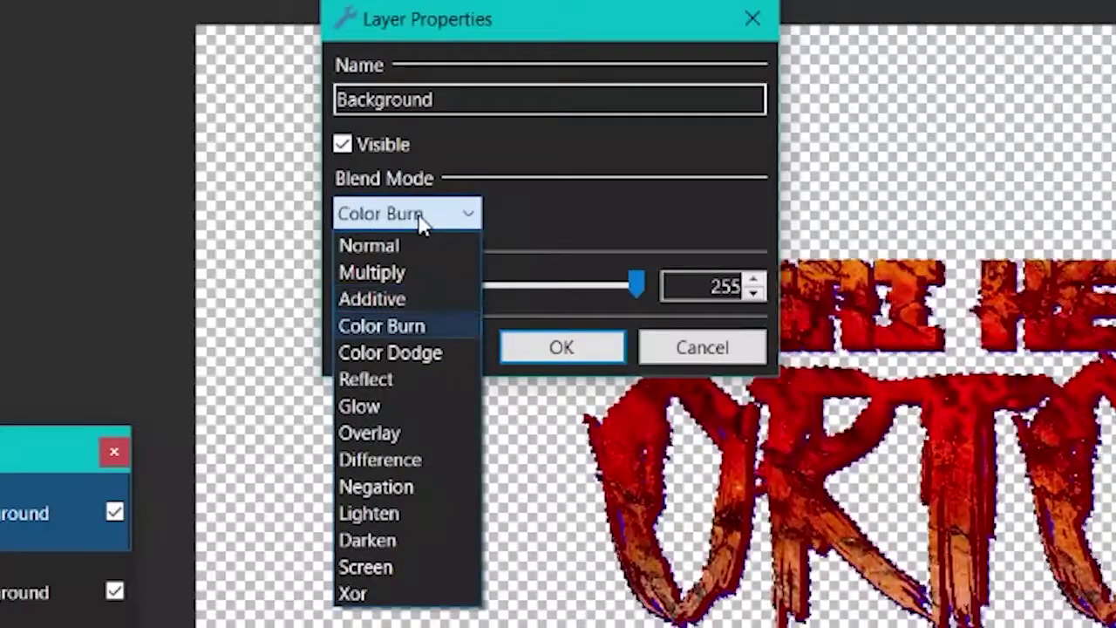
key("Down")
key("Down")
key("Down")
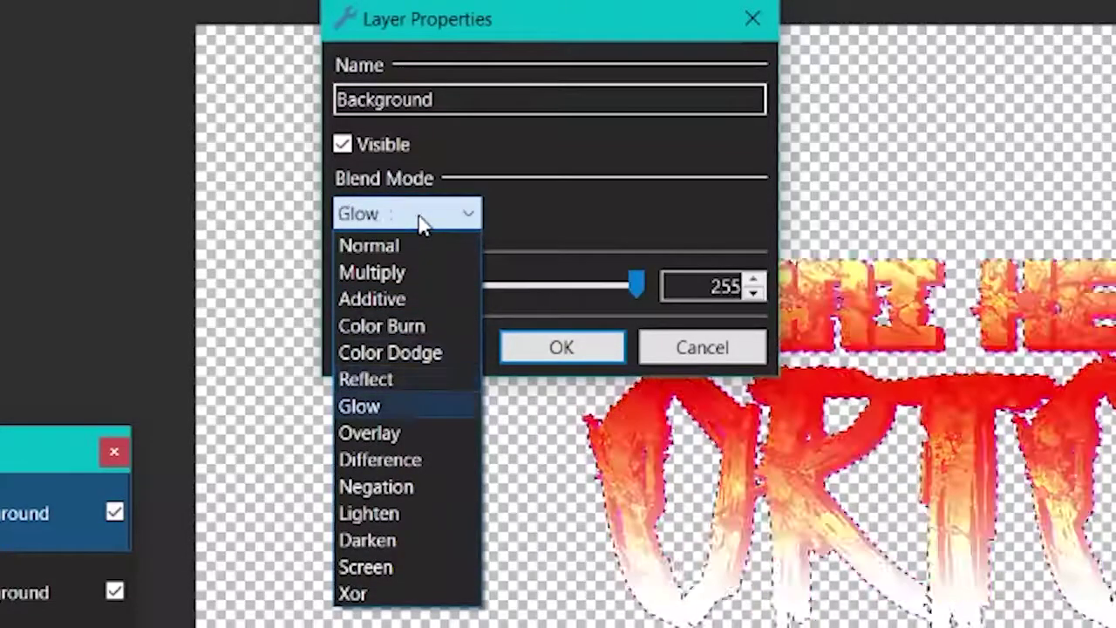
key("Down")
key("Down")
key("Down")
key("Down")
key("Down")
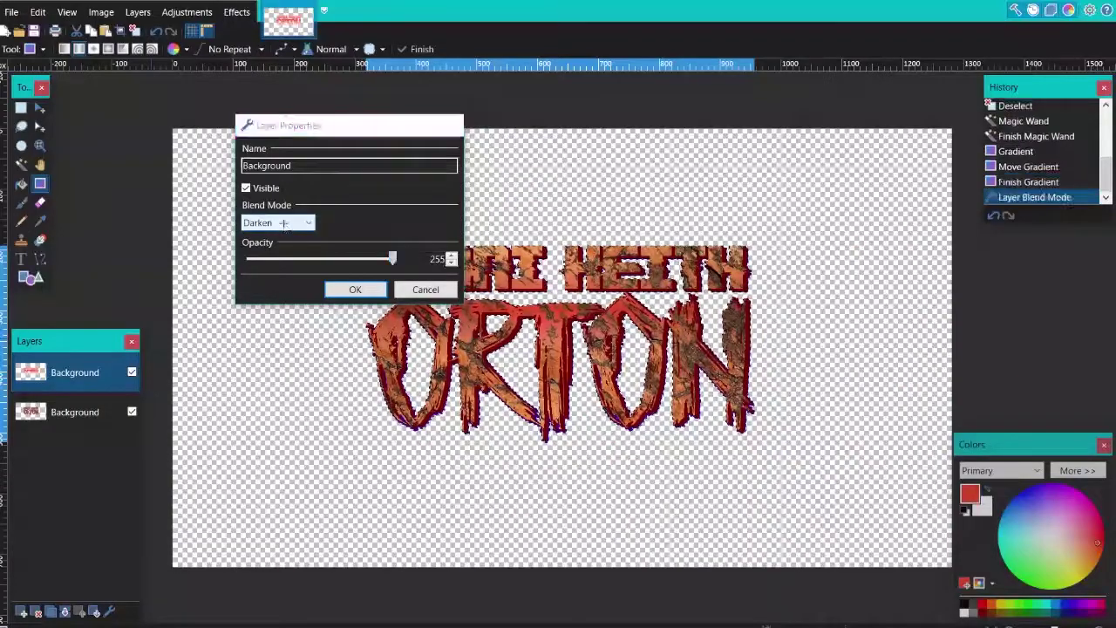
key("Return")
key("ctrl+shift+a")
Flatten the image into one layer, trying and undoing a rectangular crop around the logo
left_click(103, 14)
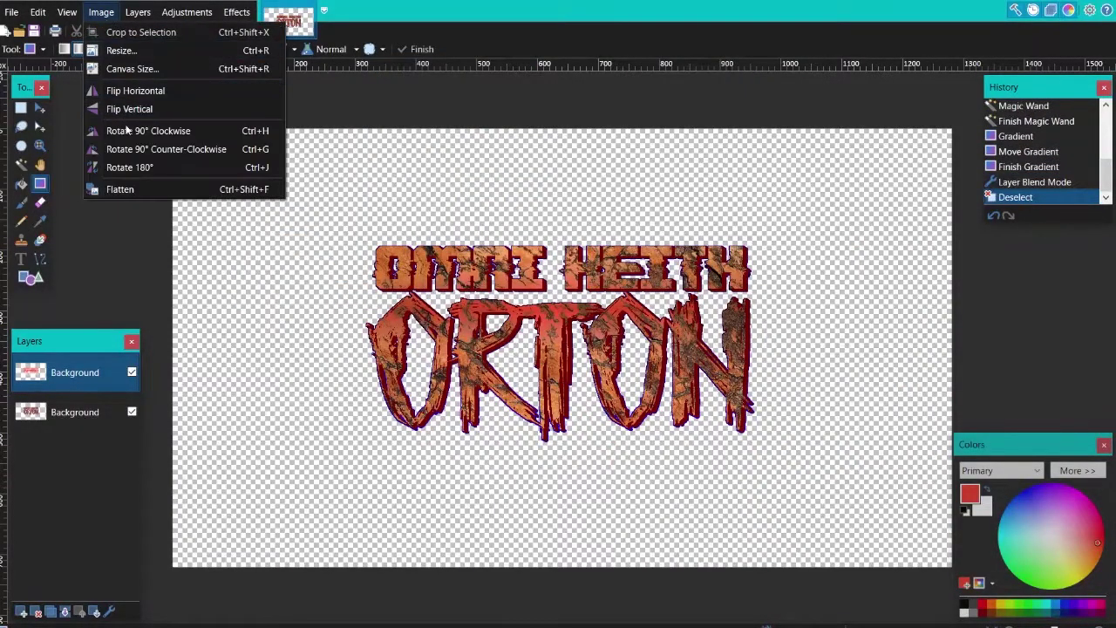
left_click(143, 190)
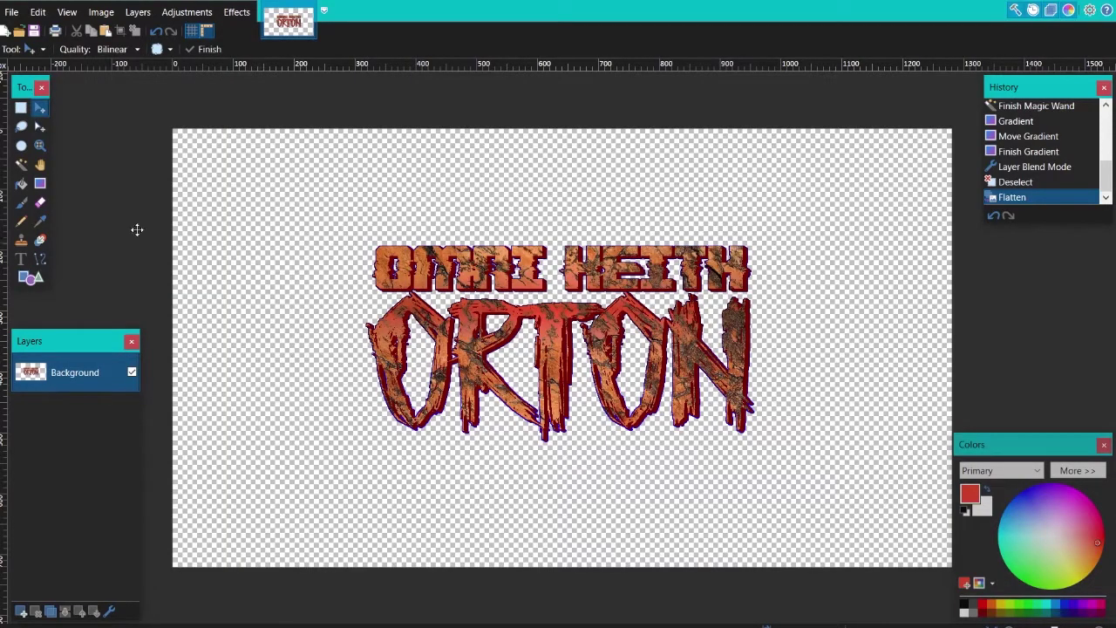
left_click(21, 108)
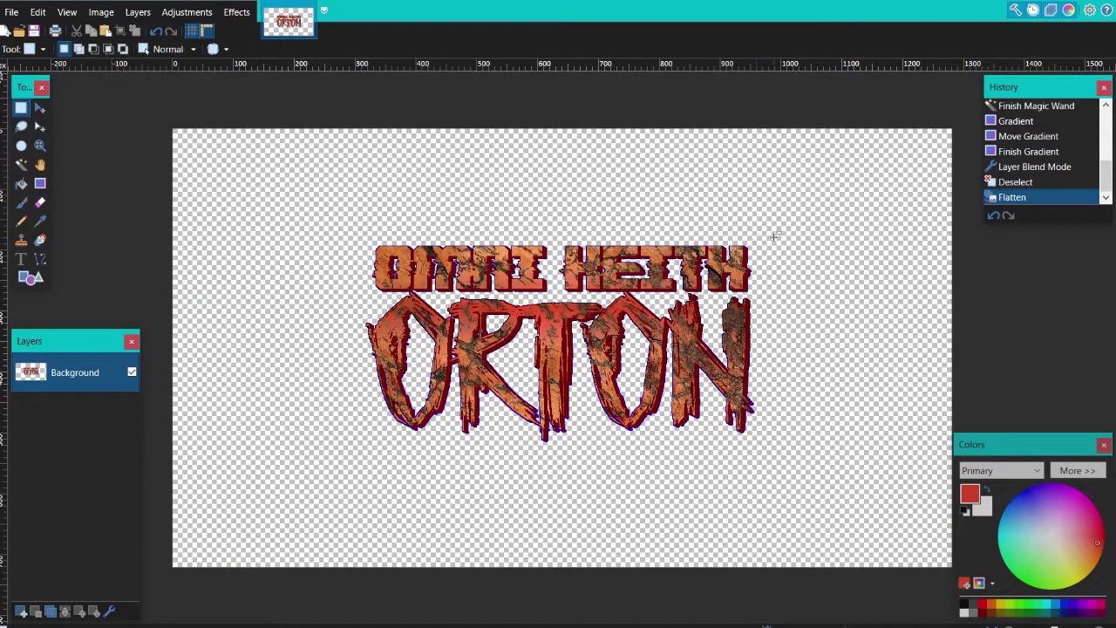
left_click_drag(774, 236, 352, 447)
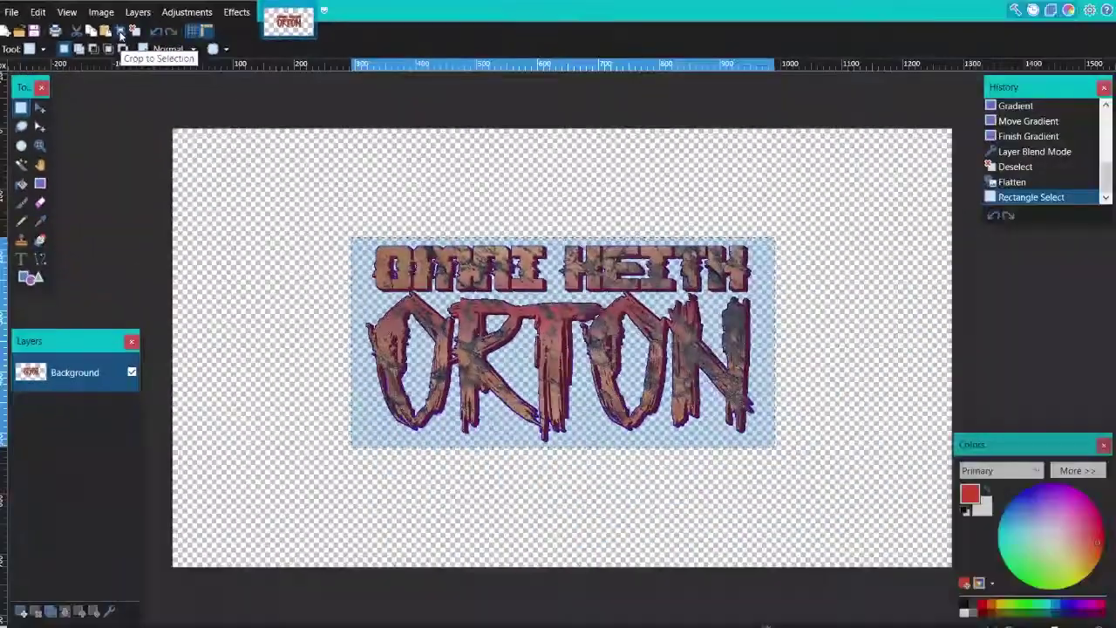
left_click(121, 32)
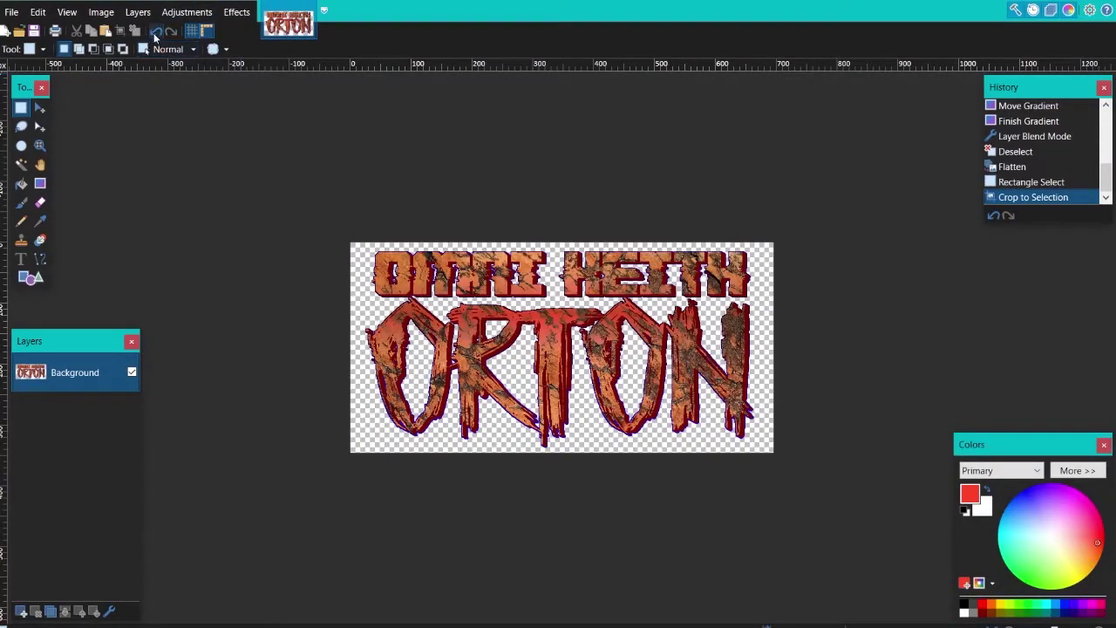
left_click(156, 31)
key("ctrl+d")
Select all, subtract the transparent background with Magic Wand at 25% tolerance, and crop to selection
left_click(39, 107)
key("ctrl+a")
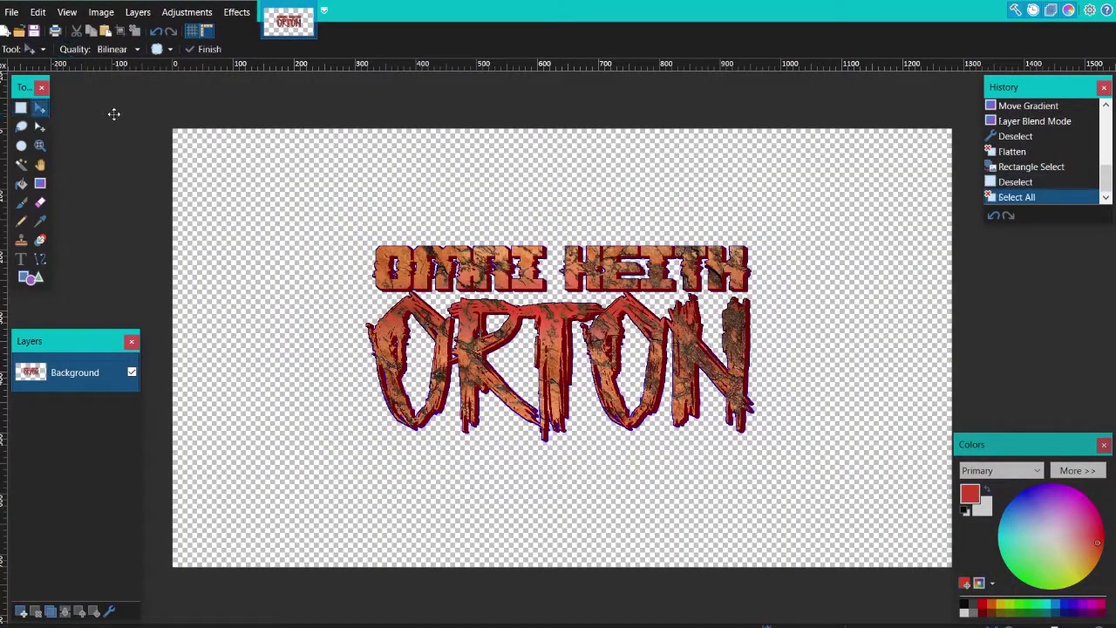
left_click(113, 114)
left_click(20, 164)
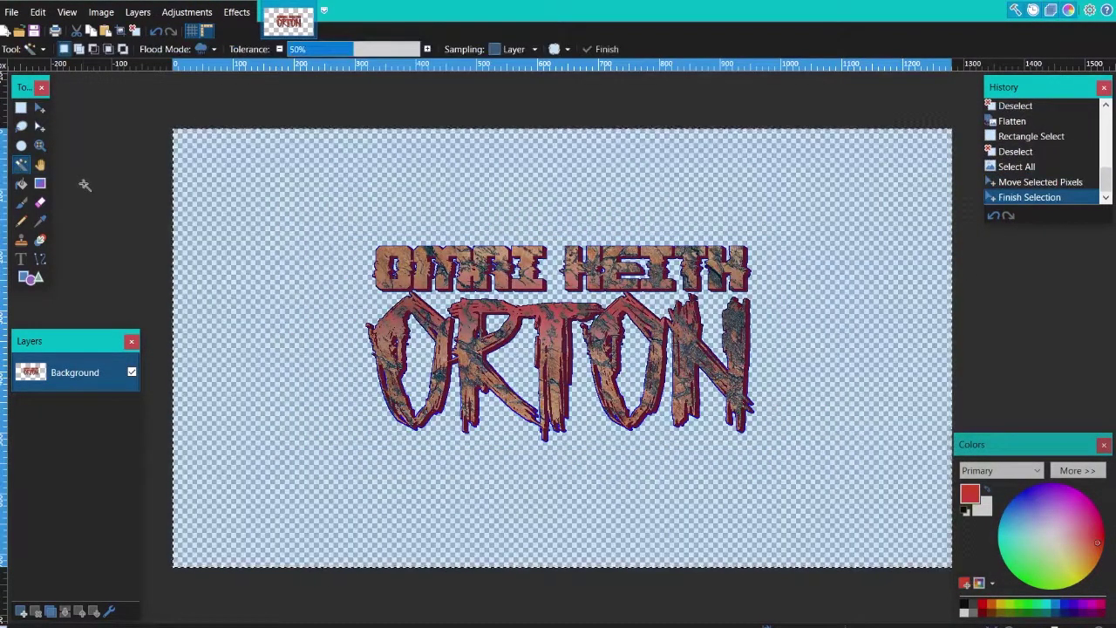
left_click(93, 49)
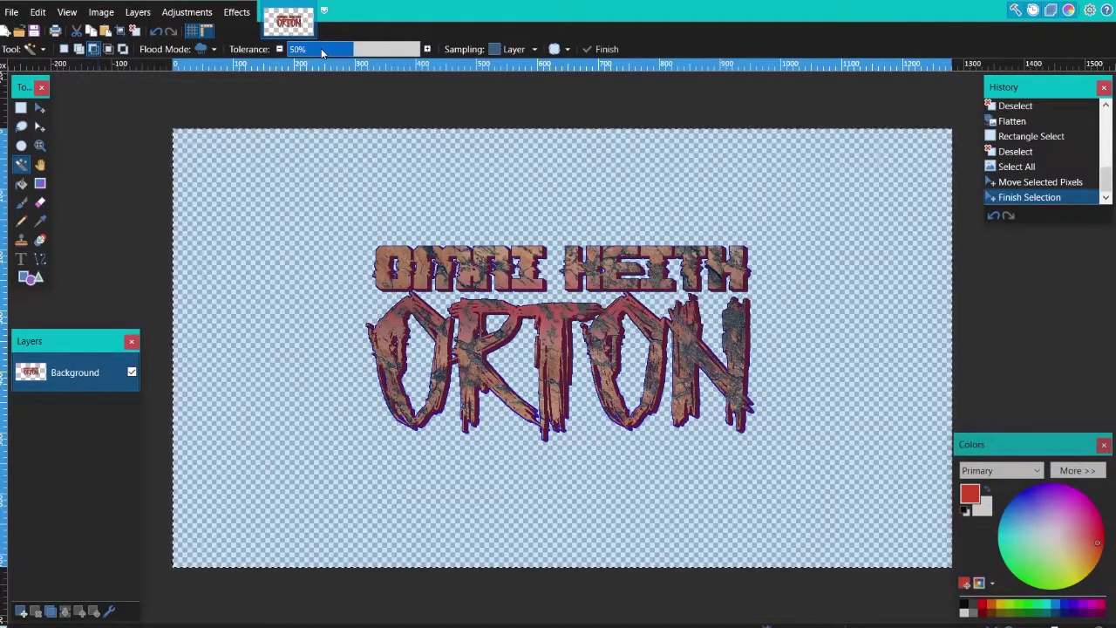
left_click(320, 49)
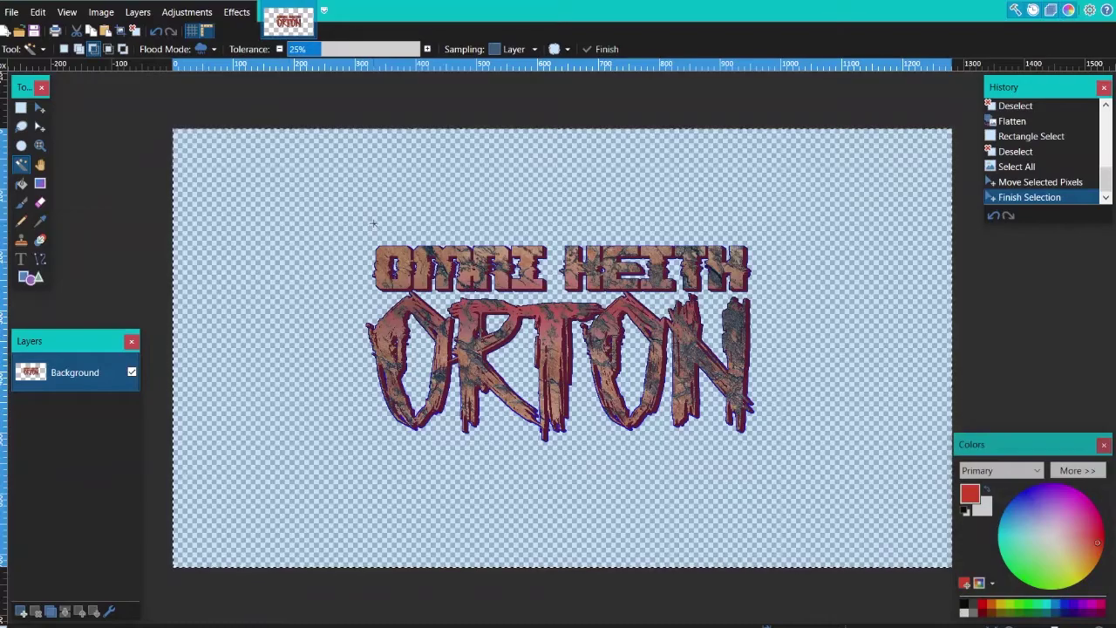
left_click(411, 182)
key("m")
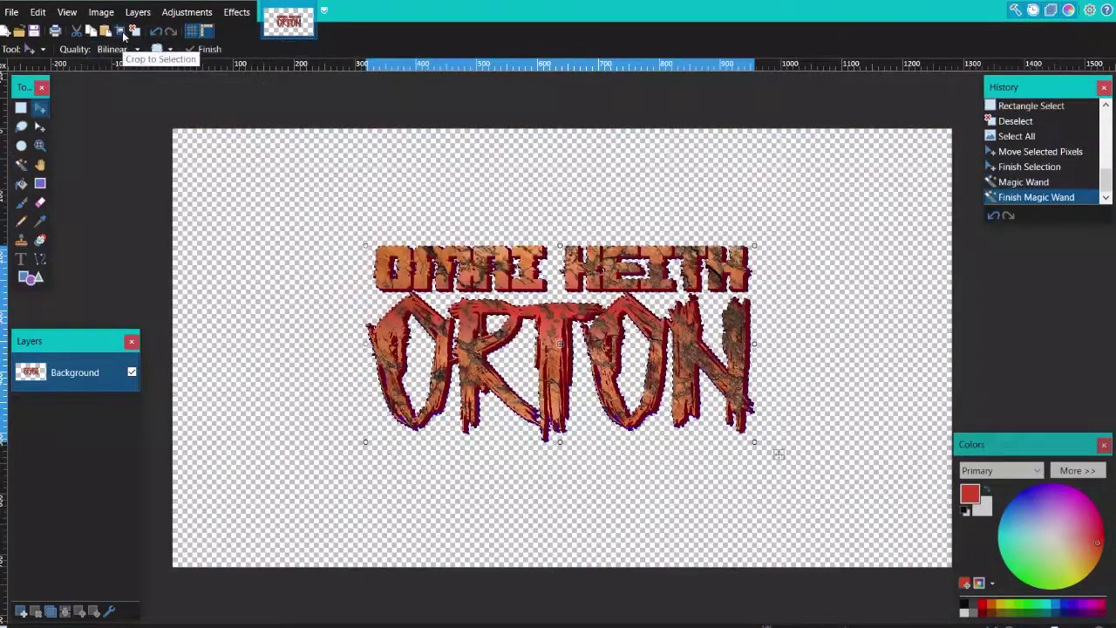
left_click(124, 34)
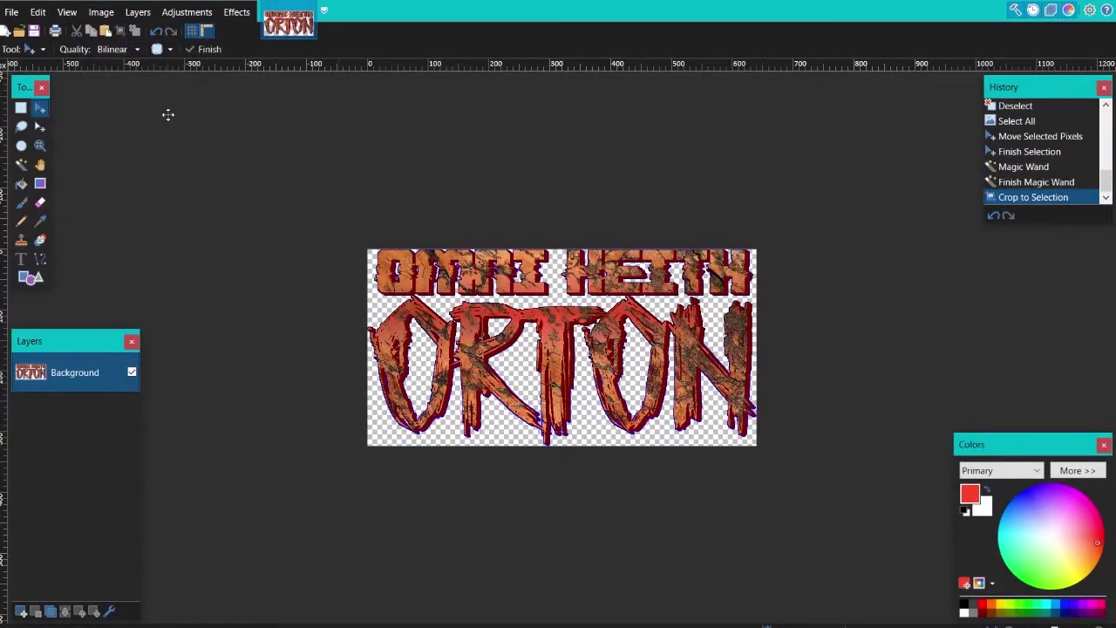
left_click(13, 11)
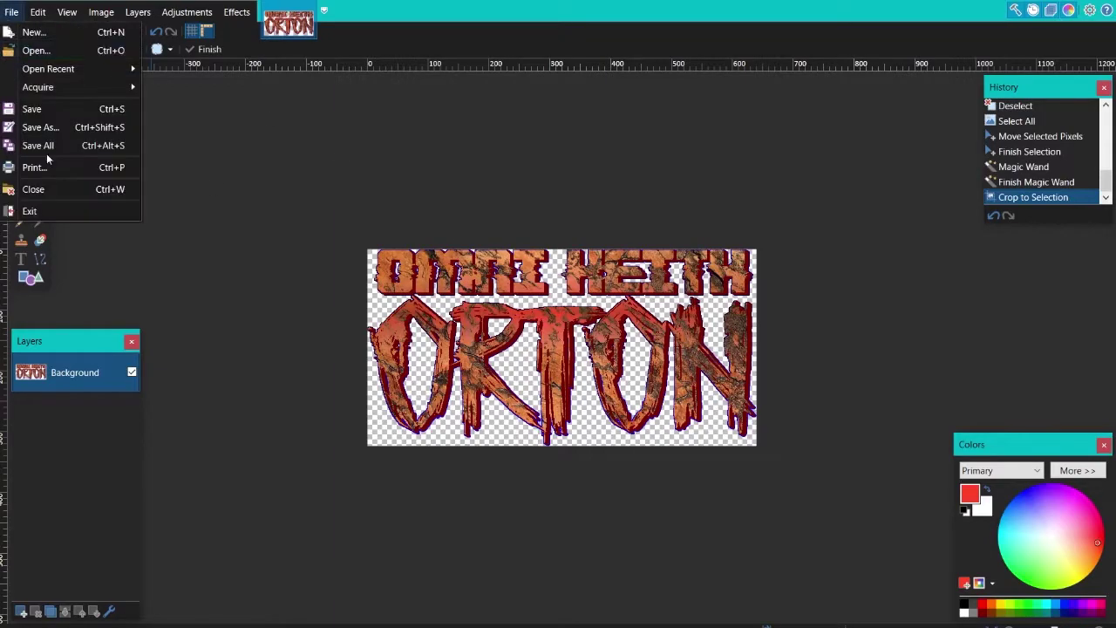